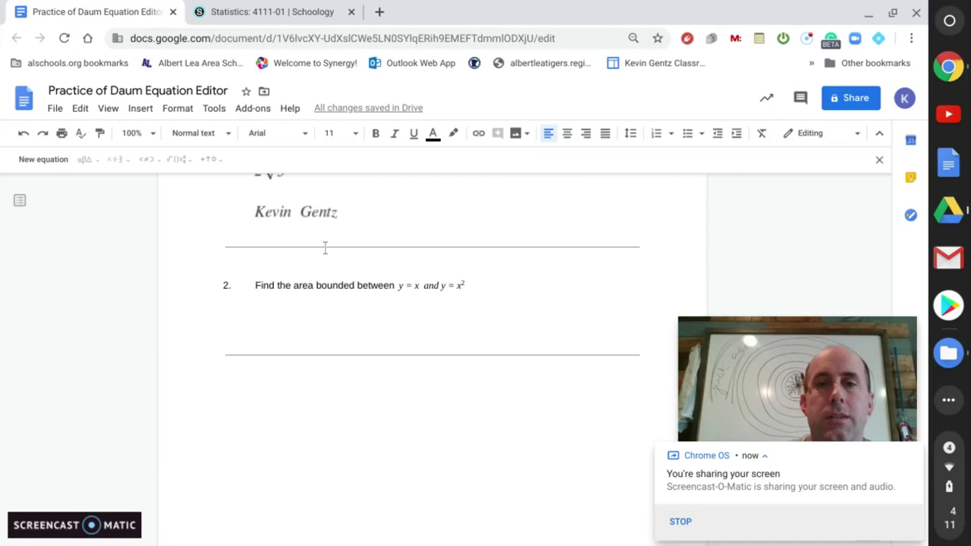
# Step: Delete the worked-solution image under question 1 and hide the document's equation toolbar
pyautogui.click(310, 352)
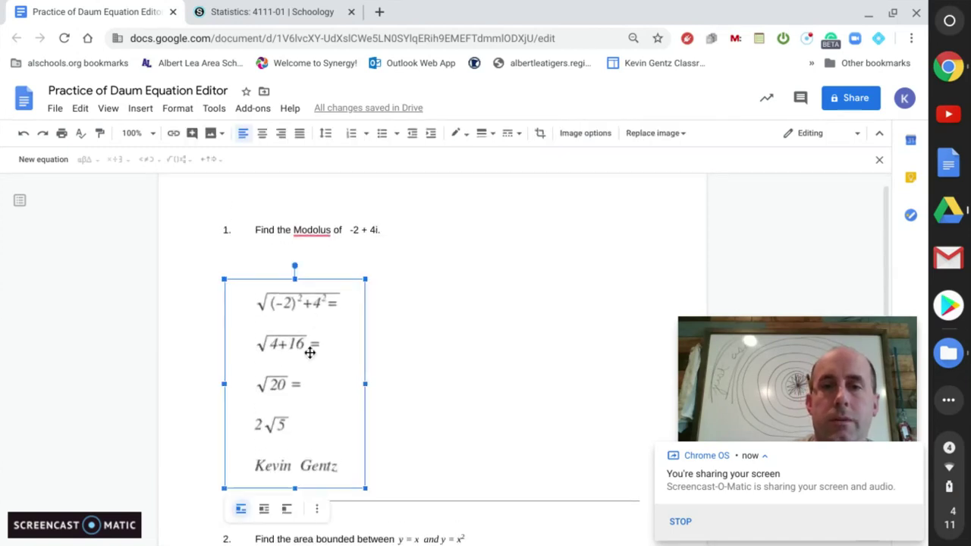
pyautogui.press('BackSpace')
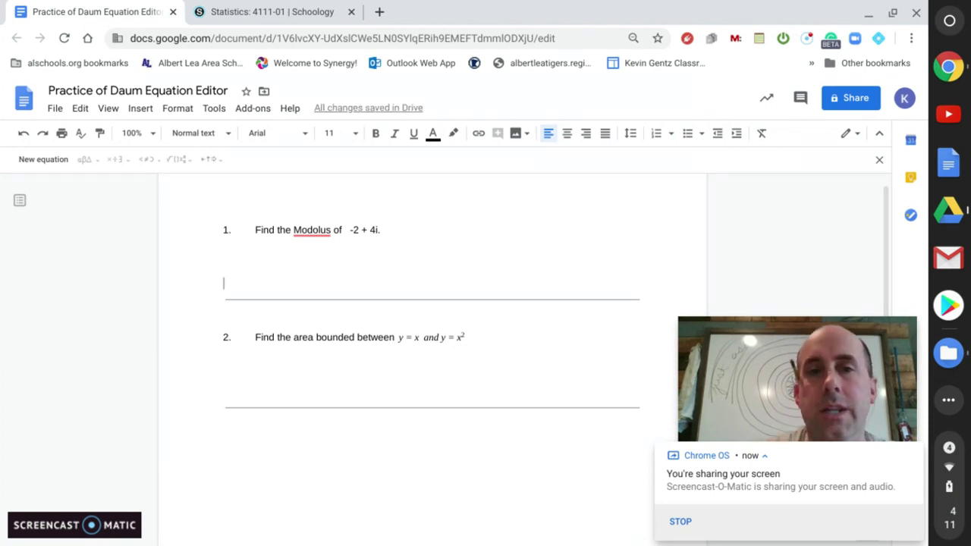
pyautogui.click(913, 453)
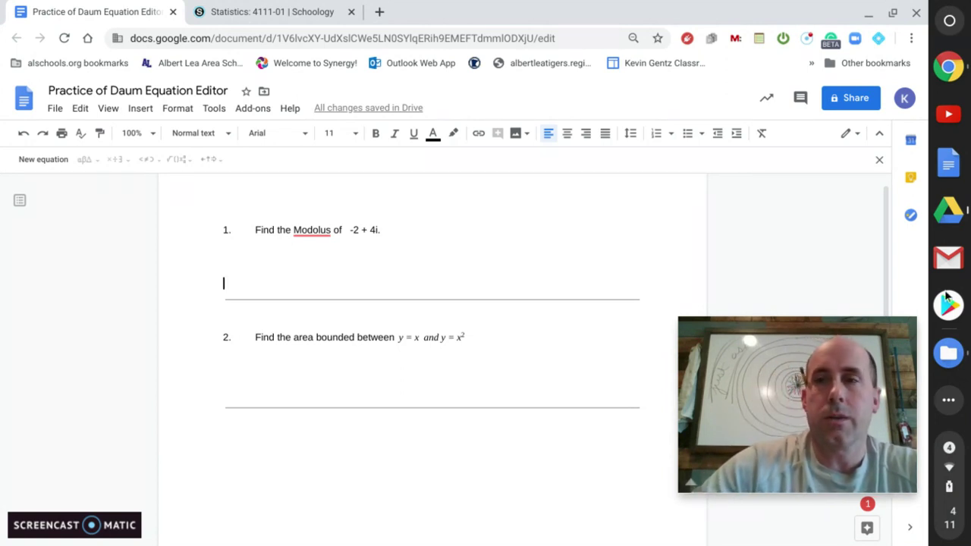
pyautogui.click(878, 160)
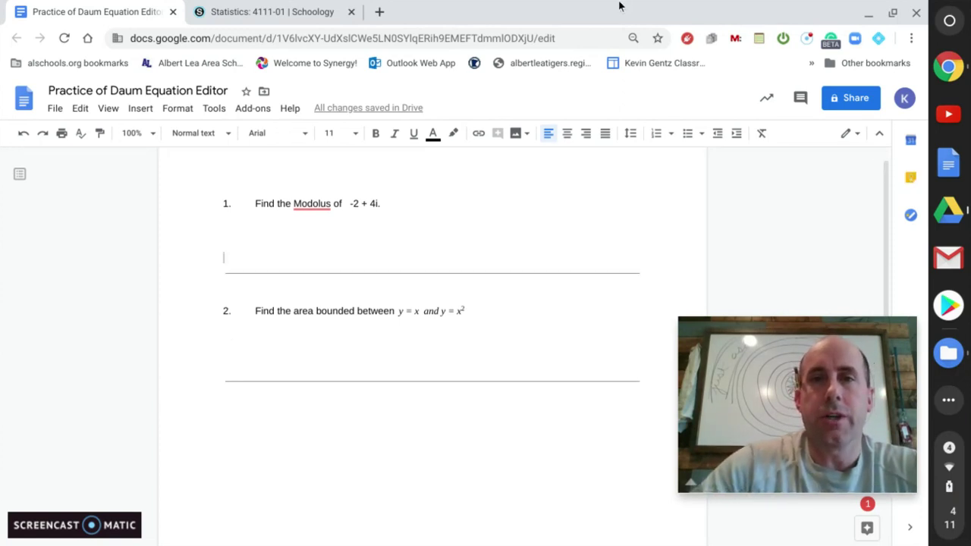
# Step: Search the web for "daum equation editor", view its Chrome Web Store page, and return to the practice document
pyautogui.click(380, 12)
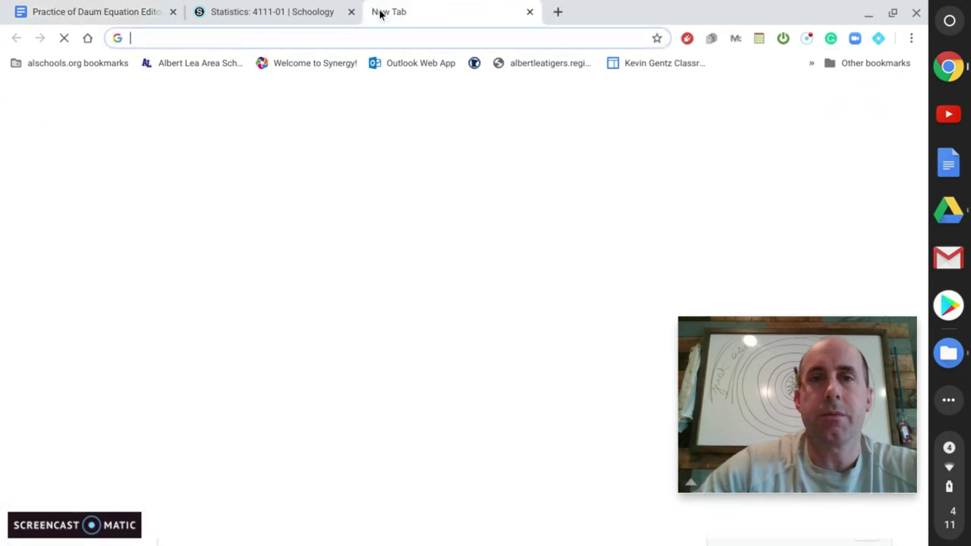
pyautogui.write('da')
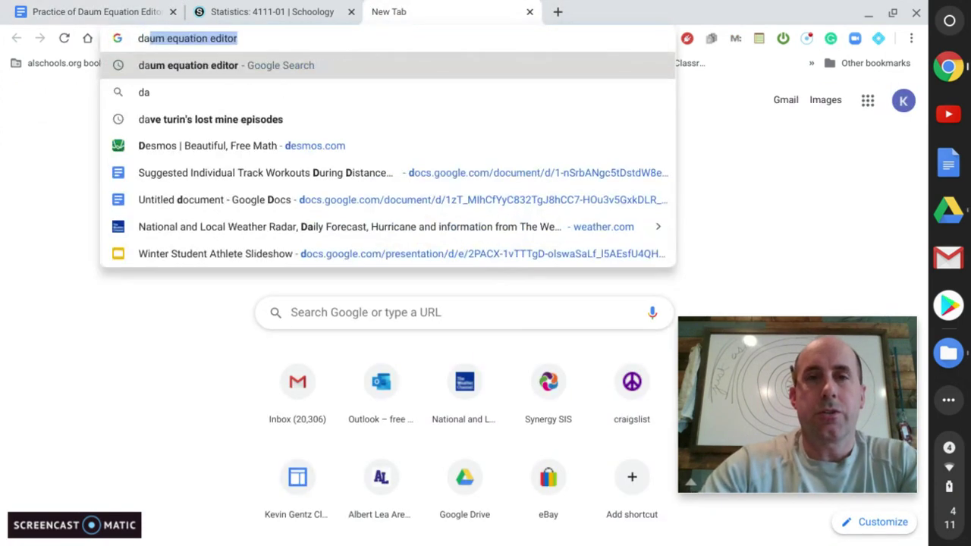
pyautogui.write('um equation e')
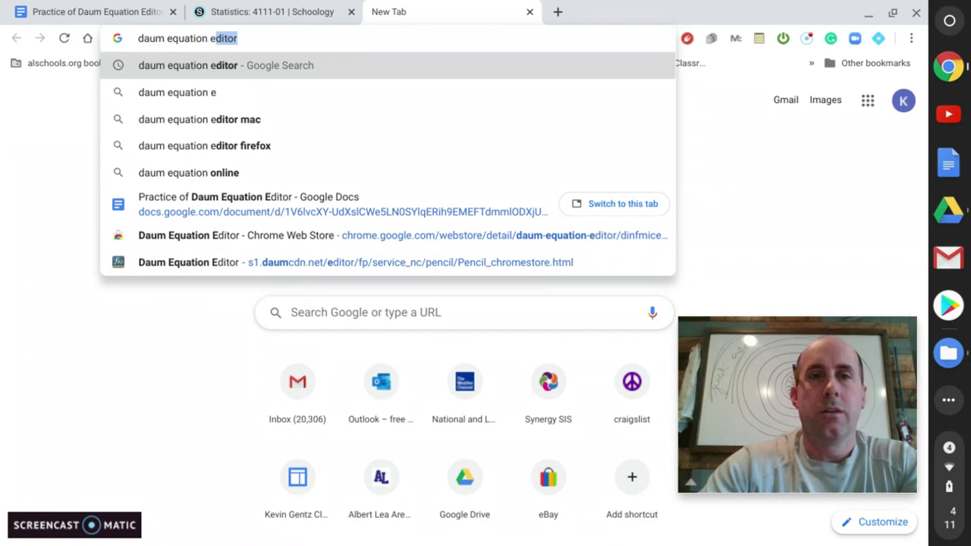
pyautogui.write('ditor')
pyautogui.press('Return')
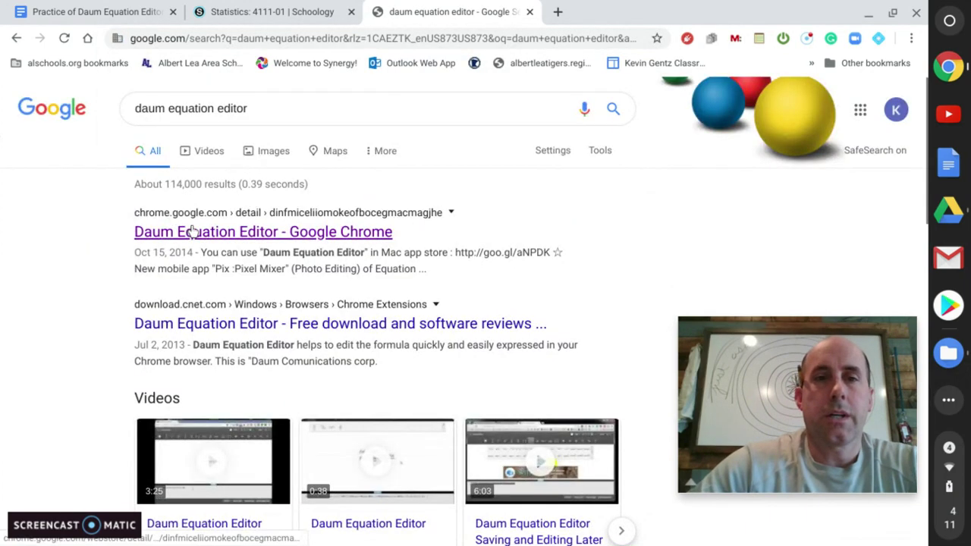
pyautogui.click(204, 237)
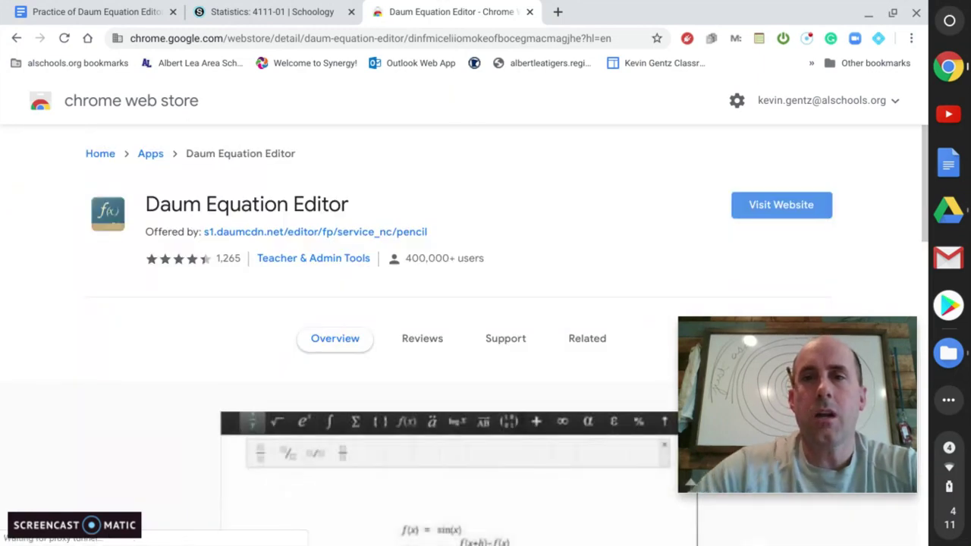
pyautogui.click(530, 12)
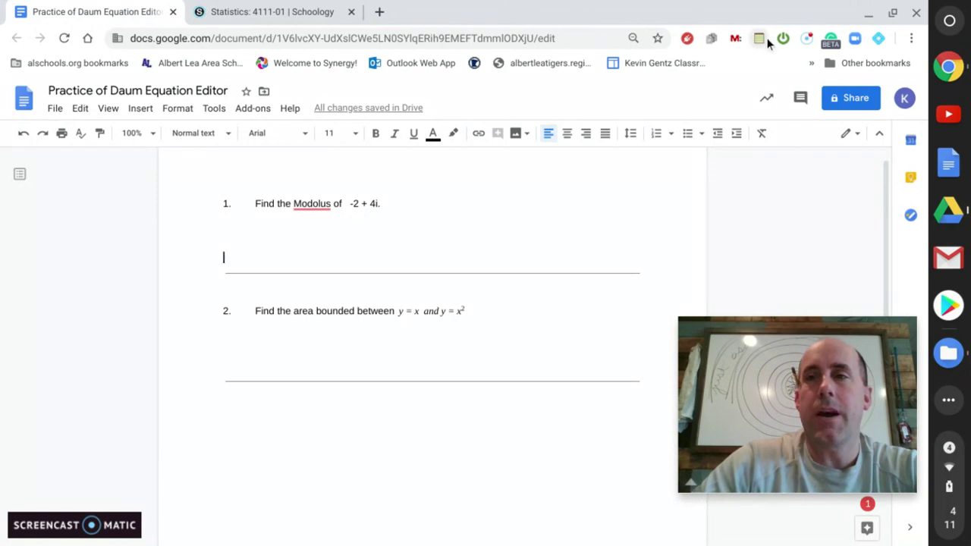
# Step: Launch the installed Daum Equation Editor app, enable its blocked plug-in content, and dismiss the advertisement banner
pyautogui.click(949, 21)
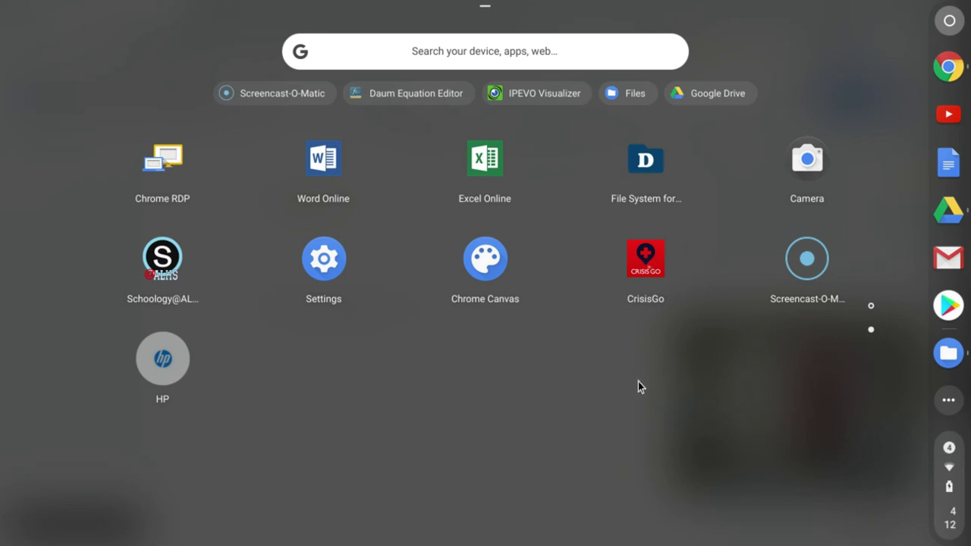
pyautogui.click(875, 308)
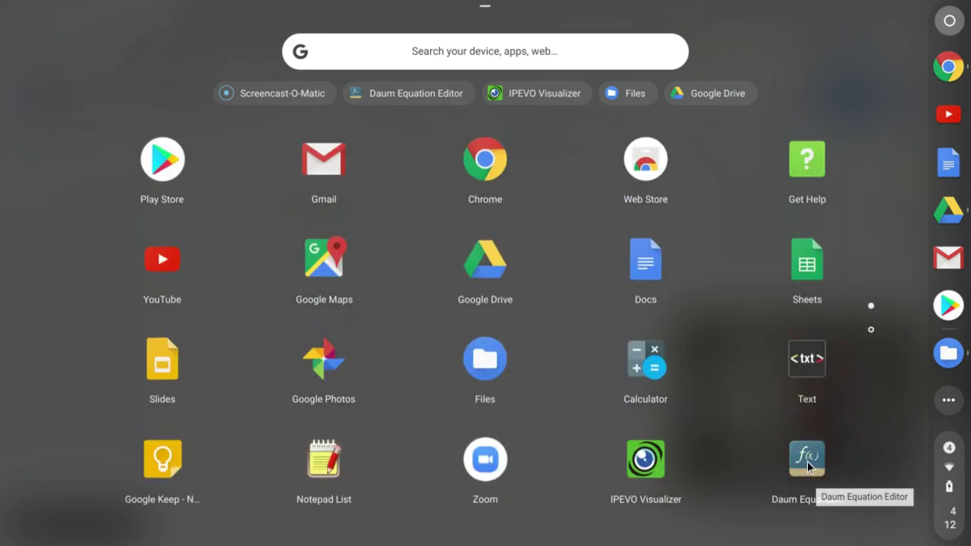
pyautogui.click(807, 461)
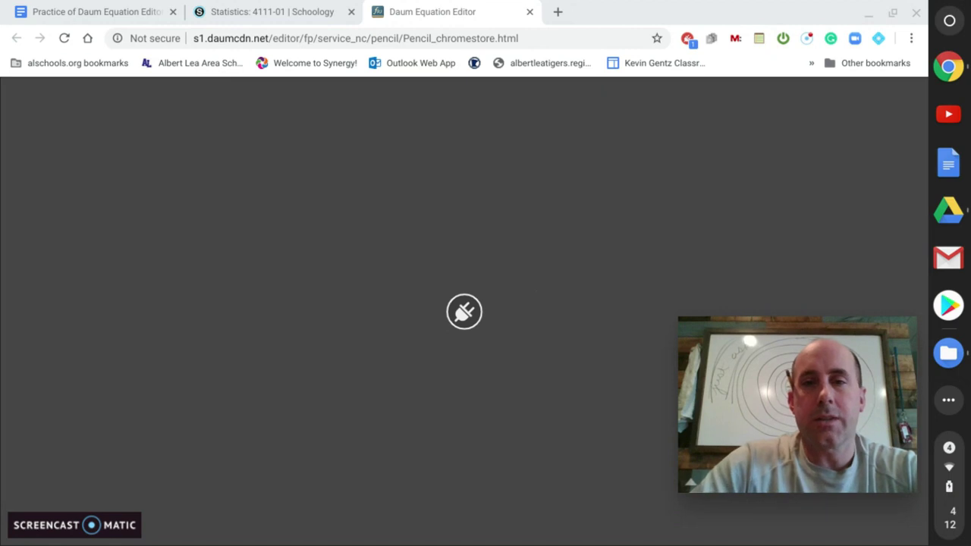
pyautogui.click(467, 319)
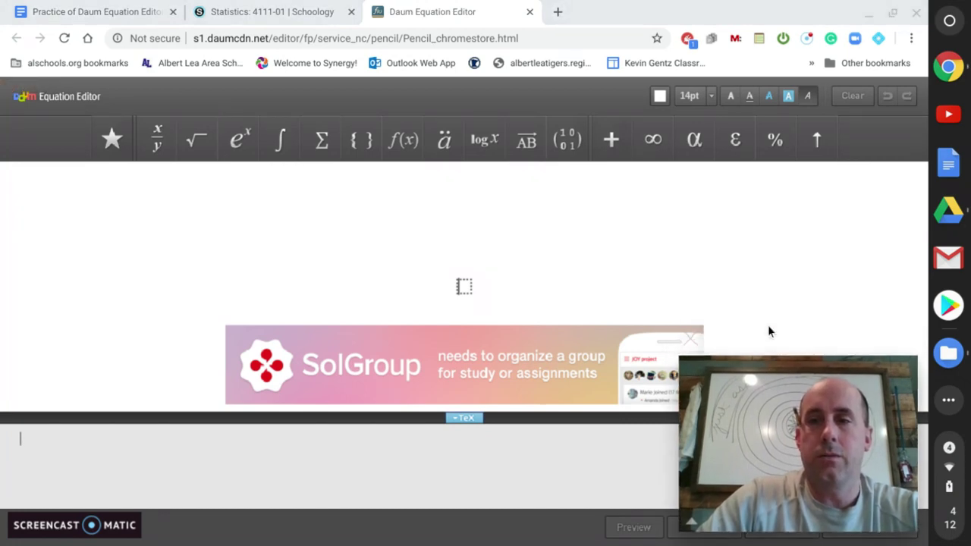
pyautogui.click(690, 341)
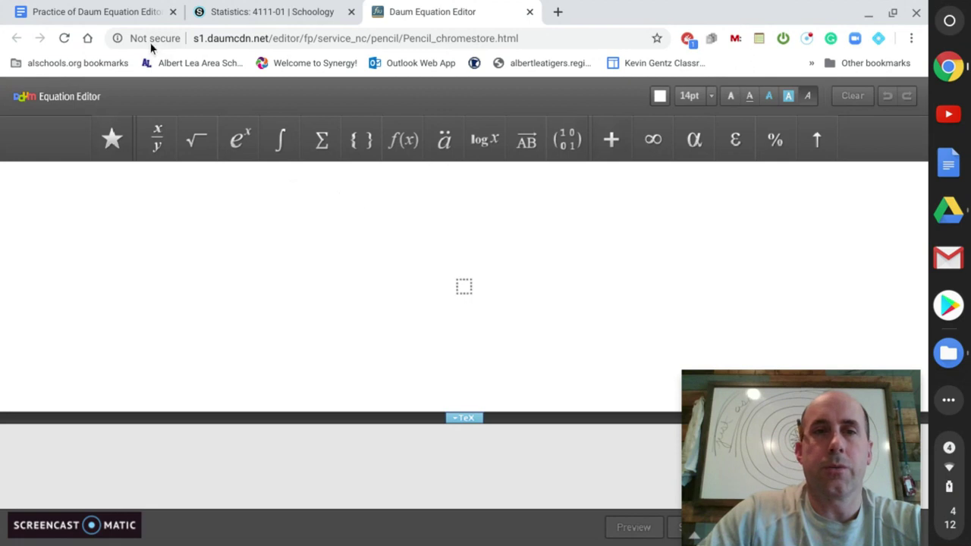
# Step: Check question 1 in the document, then build a square root containing two superscript templates joined by a plus sign in Daum Equation Editor
pyautogui.click(122, 13)
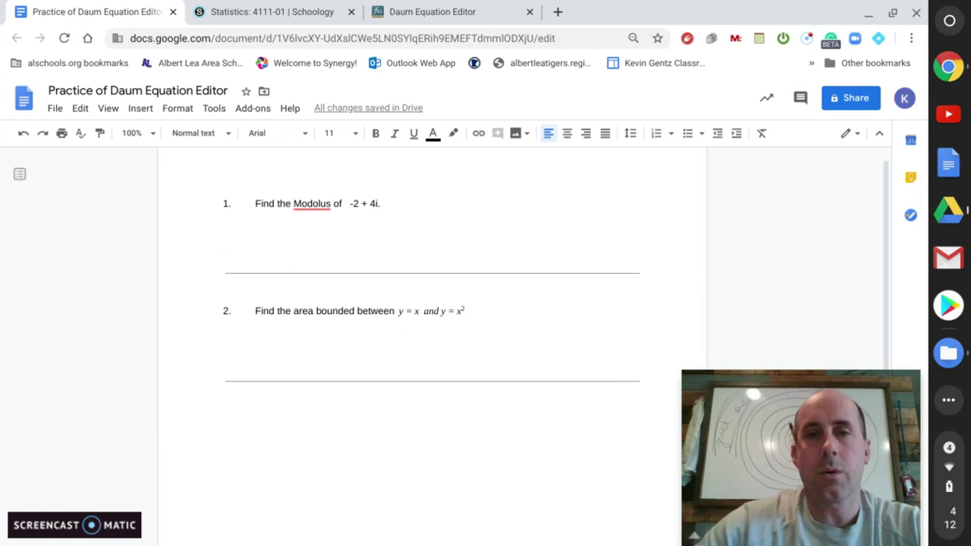
pyautogui.click(422, 12)
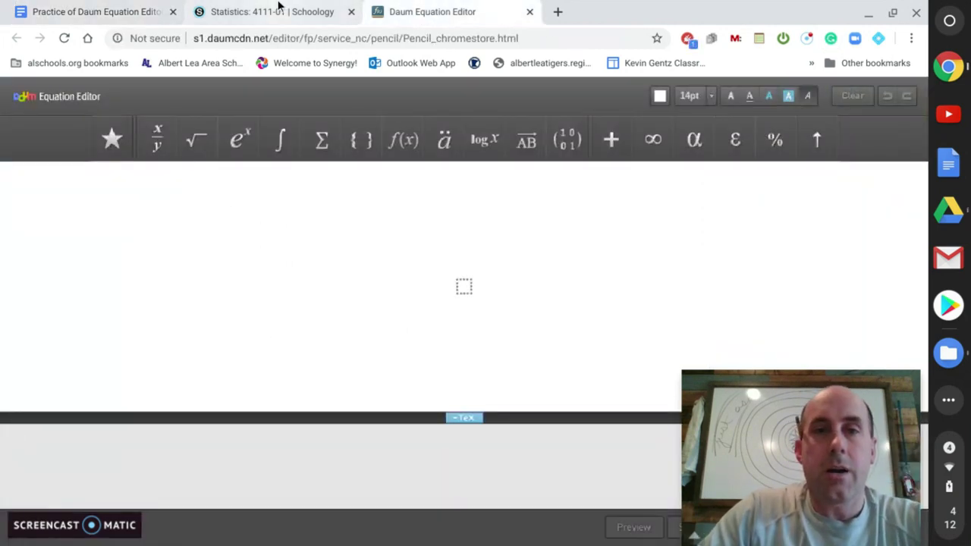
pyautogui.moveTo(199, 147)
pyautogui.click(150, 193)
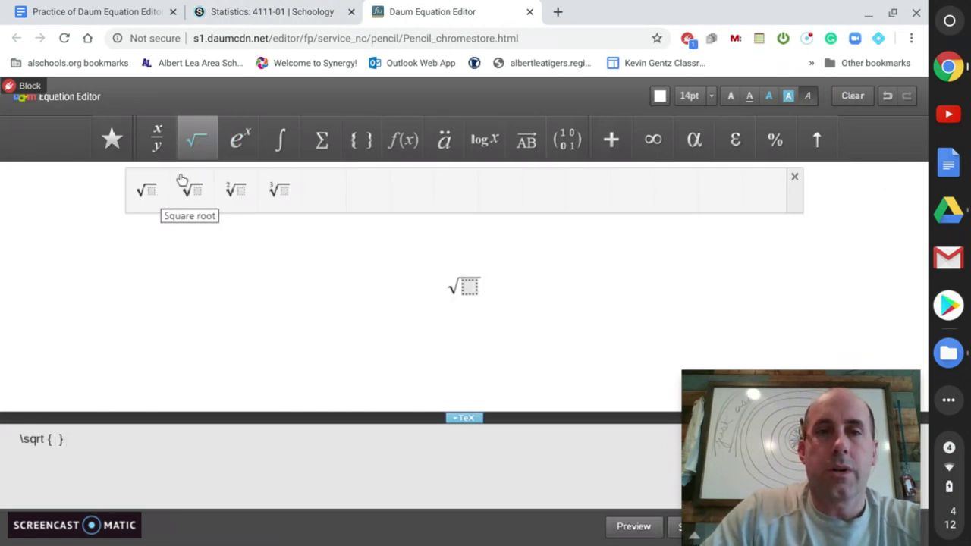
pyautogui.moveTo(234, 155)
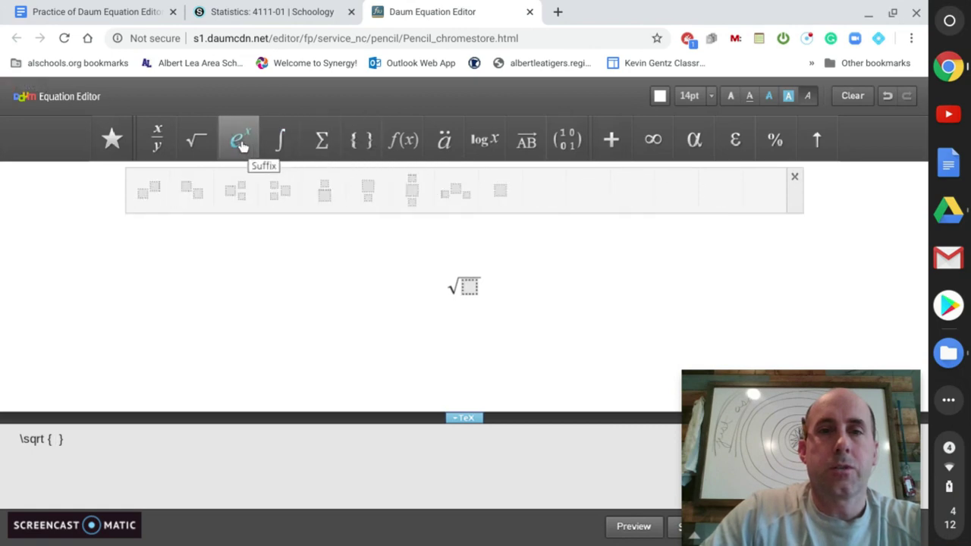
pyautogui.click(158, 198)
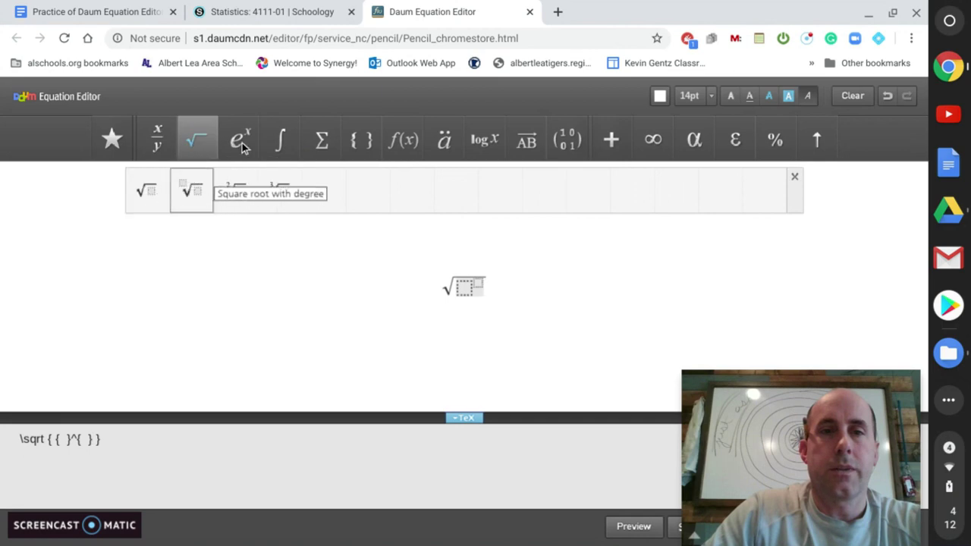
pyautogui.moveTo(240, 143)
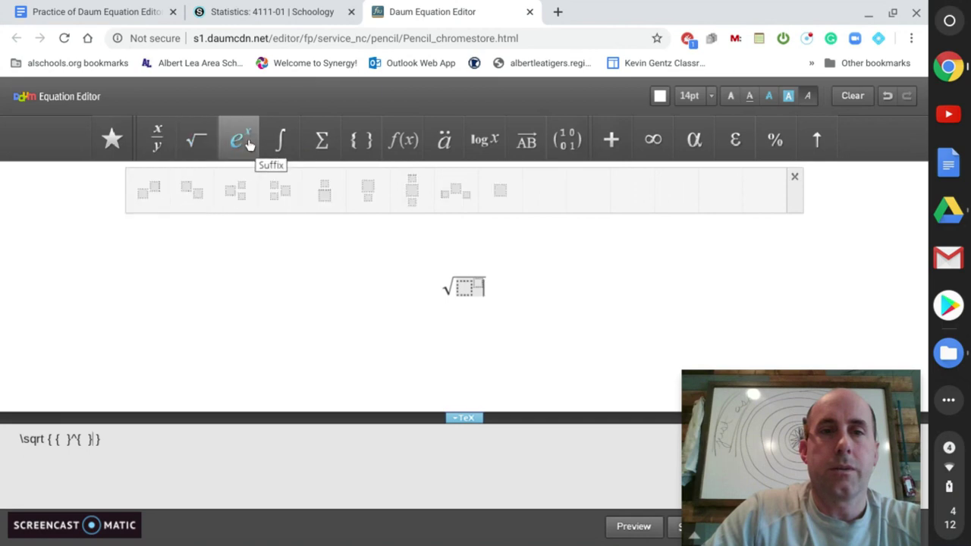
pyautogui.click(156, 199)
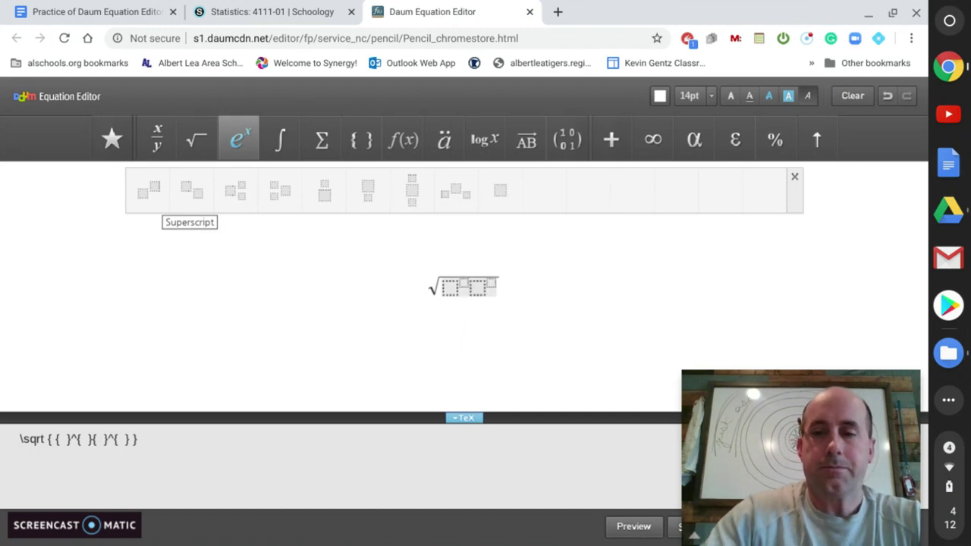
pyautogui.write('+')
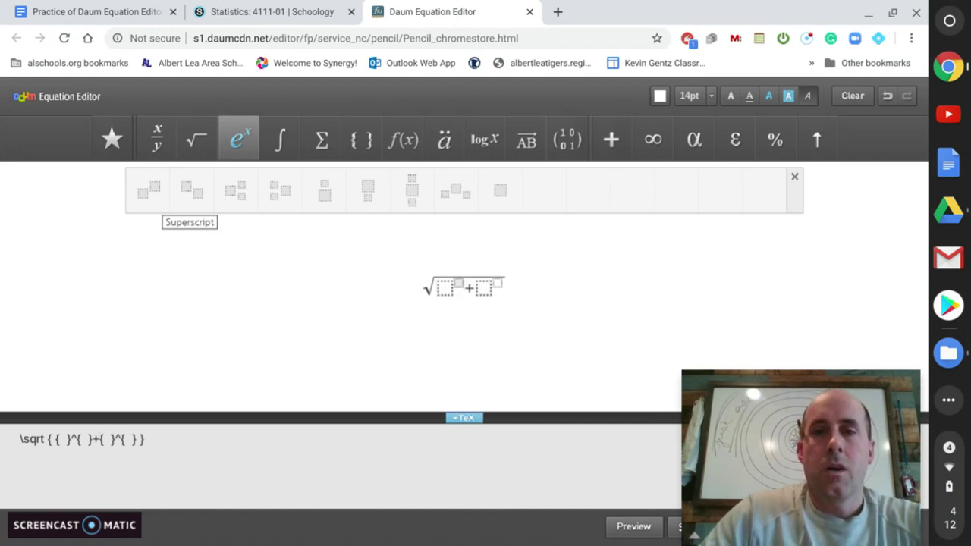
# Step: Enclose the first base under the radical in parentheses and fill it with -2, checking the value against question 1
pyautogui.moveTo(354, 148)
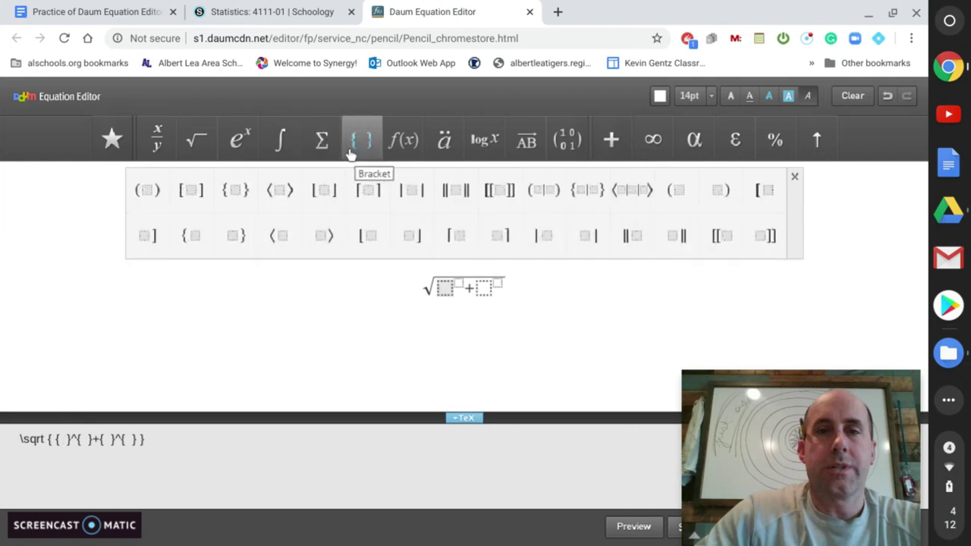
pyautogui.click(145, 191)
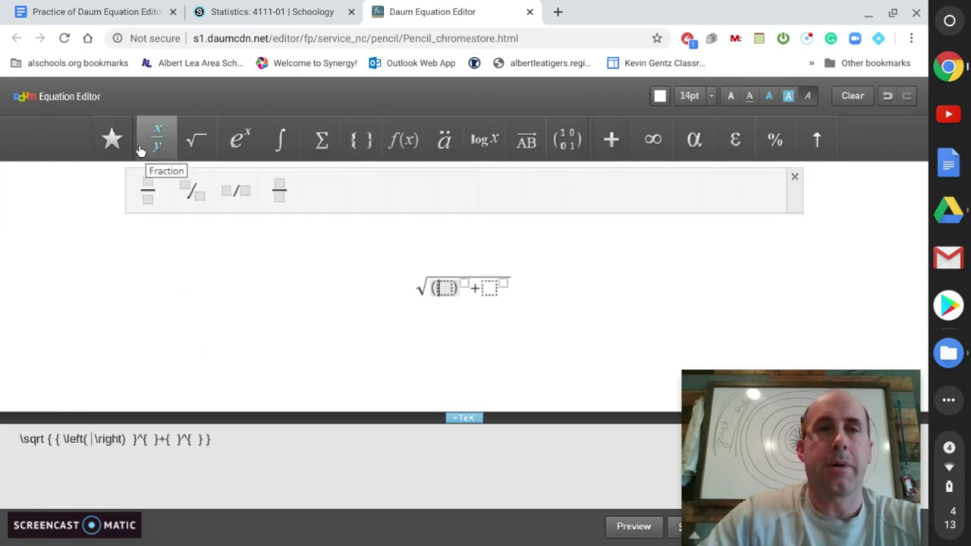
pyautogui.click(99, 12)
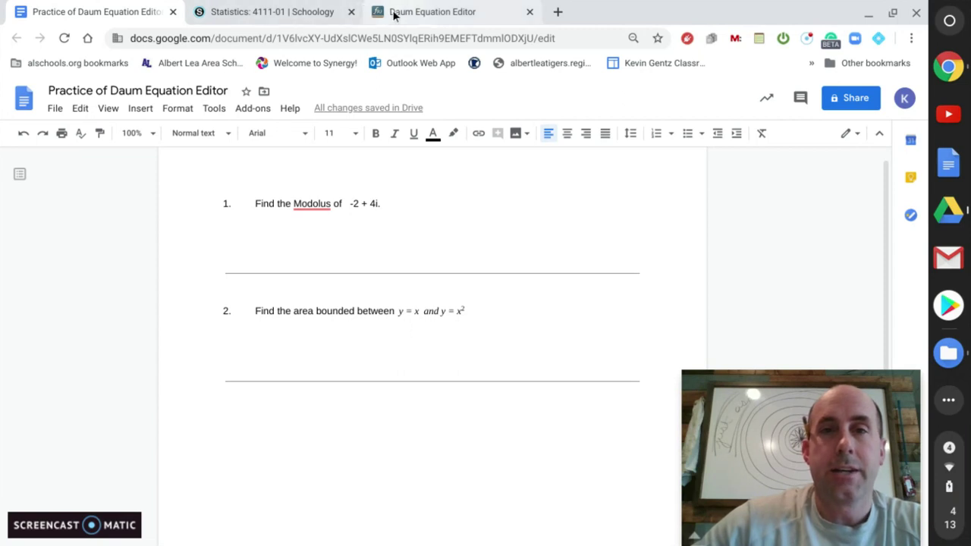
pyautogui.click(424, 13)
pyautogui.click(455, 141)
pyautogui.write('-2 \\right) }^{ }+{ }^{ } }')
pyautogui.press('Right')
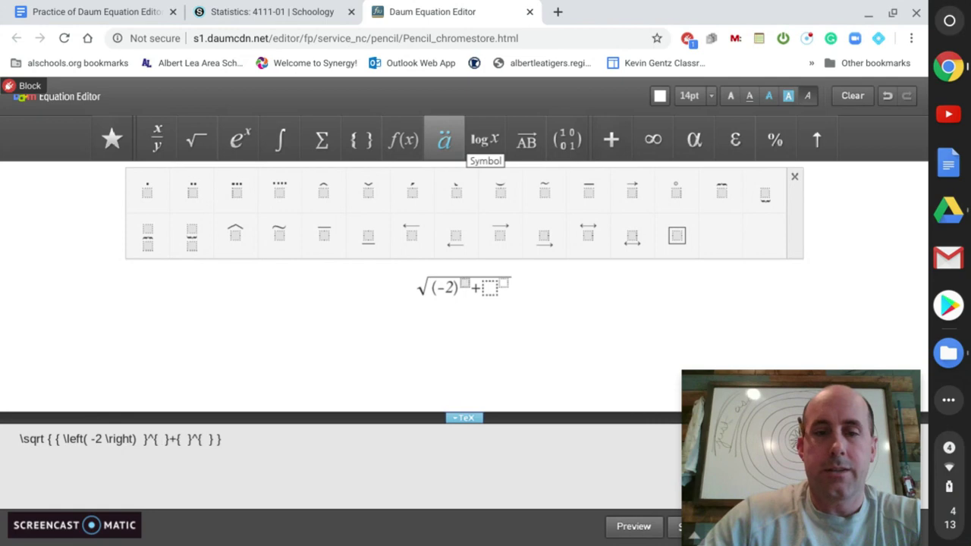
# Step: Square the parenthesized term, fill the second term with 4 squared, and place an equals sign after the radical
pyautogui.write('2')
pyautogui.press('Right')
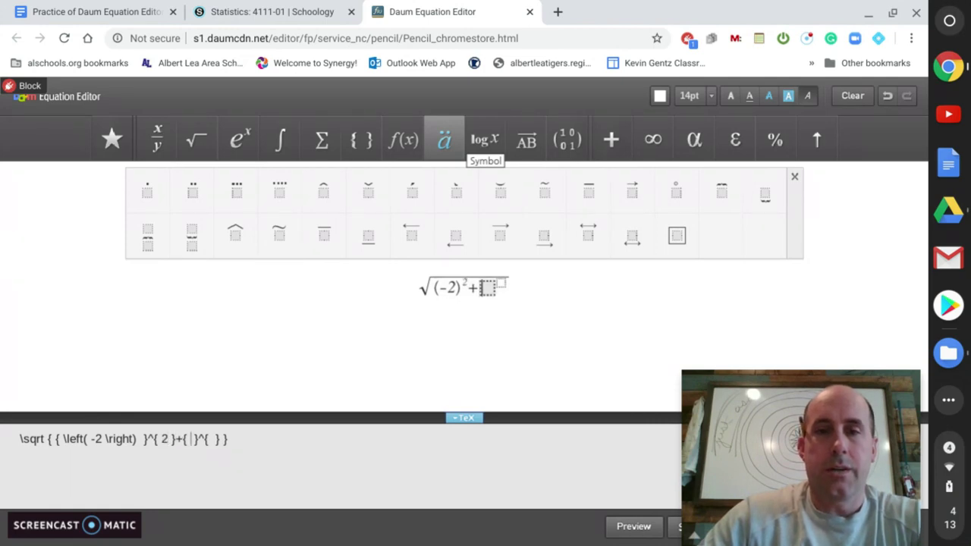
pyautogui.write('4')
pyautogui.write('2')
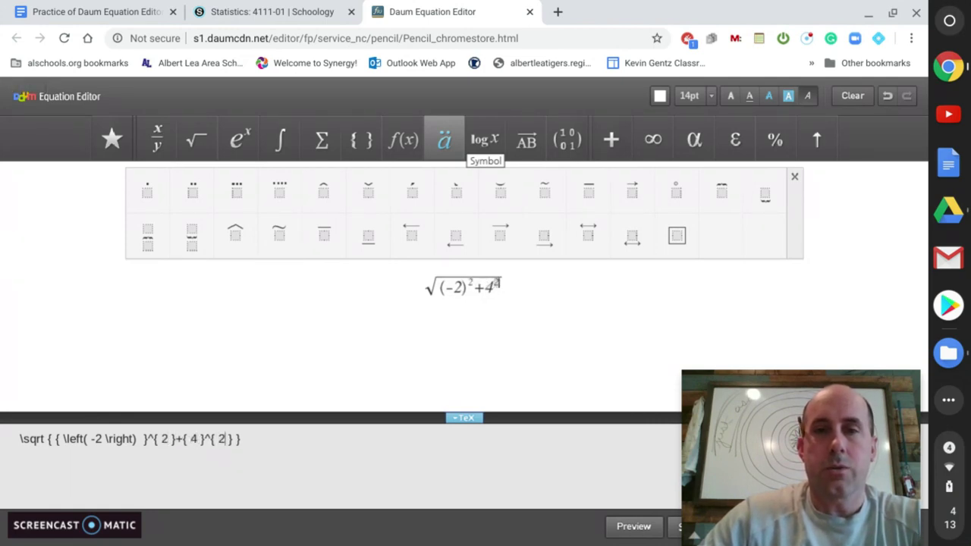
pyautogui.press('Right')
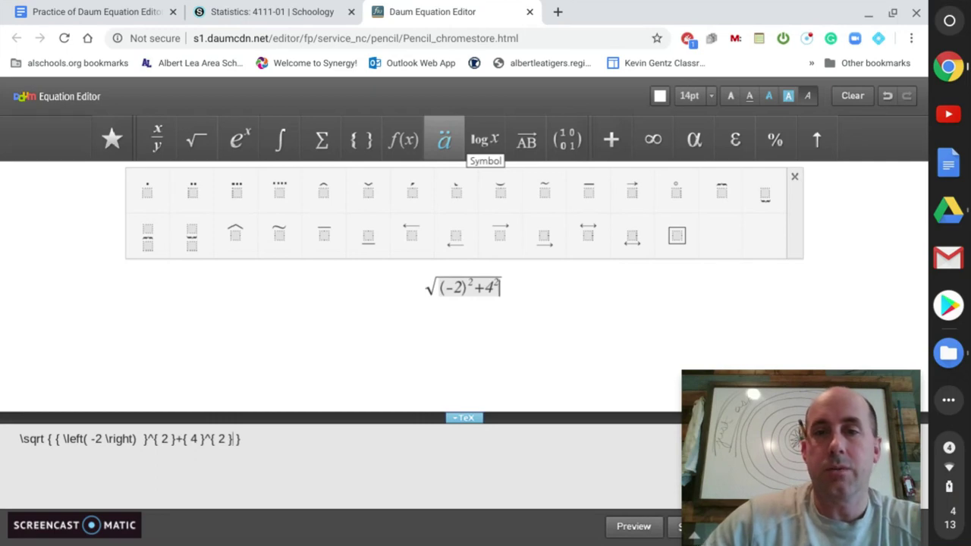
pyautogui.press('Right')
pyautogui.write('=')
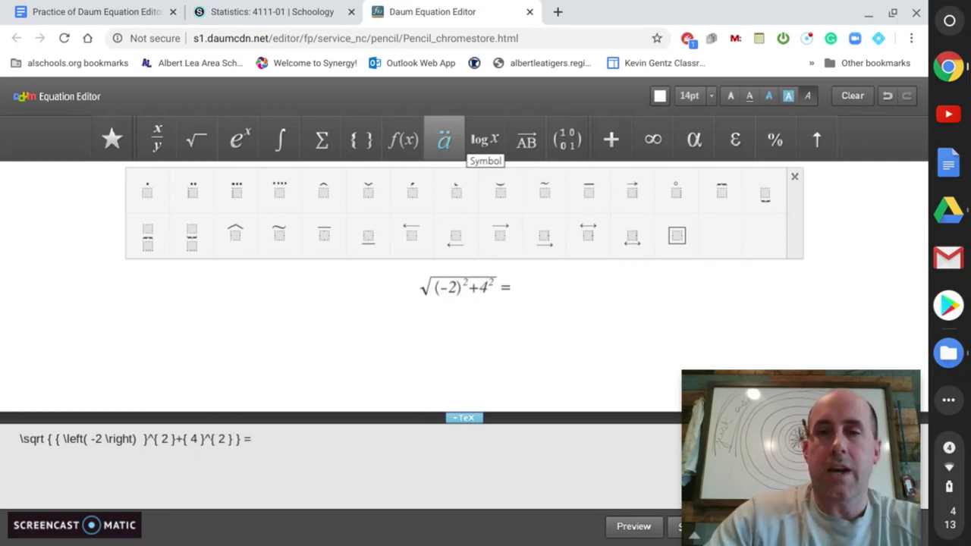
# Step: Start a second line in the equation with a square root containing 4+16
pyautogui.press('Return')
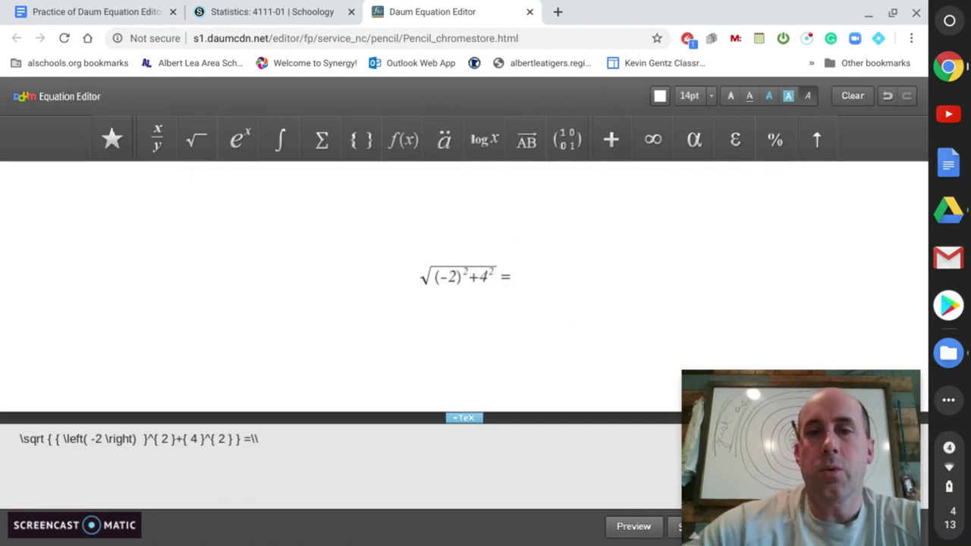
pyautogui.click(194, 138)
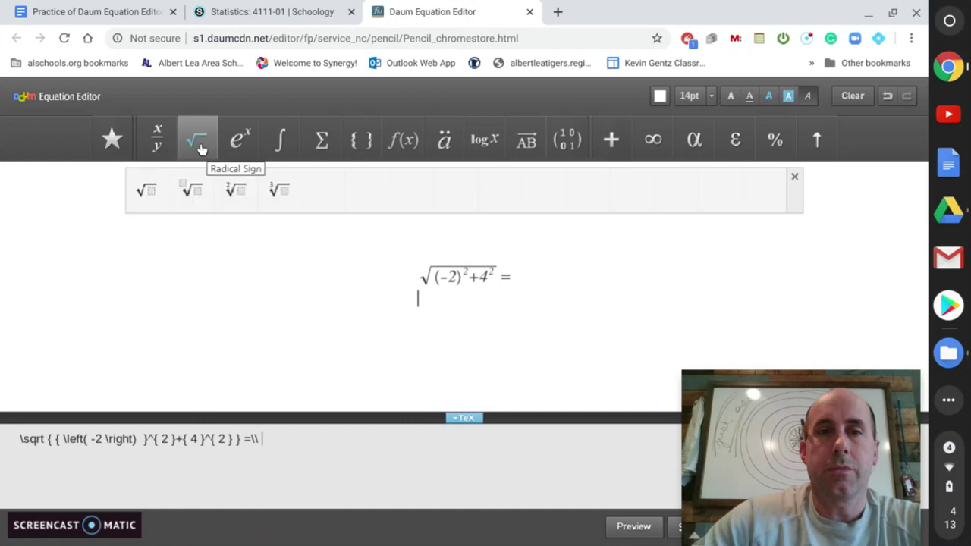
pyautogui.click(148, 193)
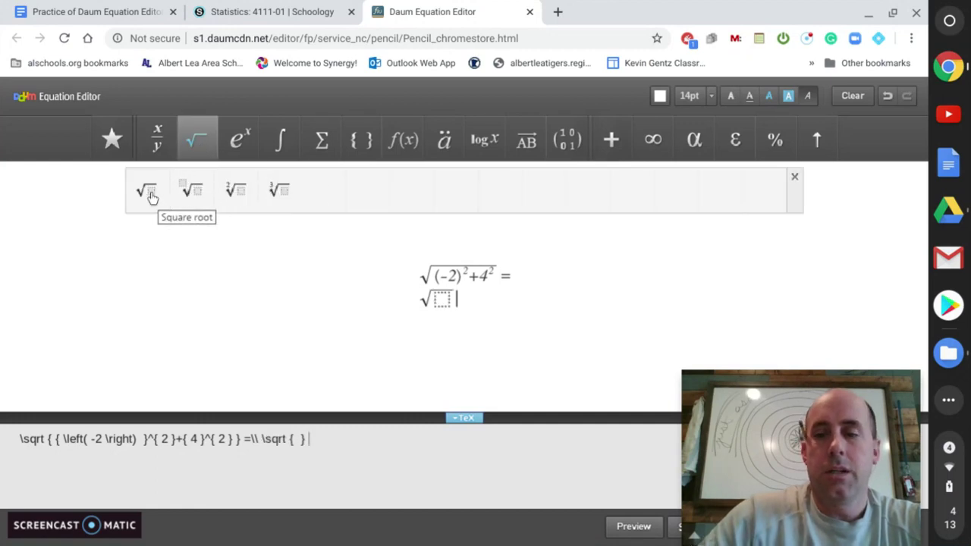
pyautogui.write('4+16')
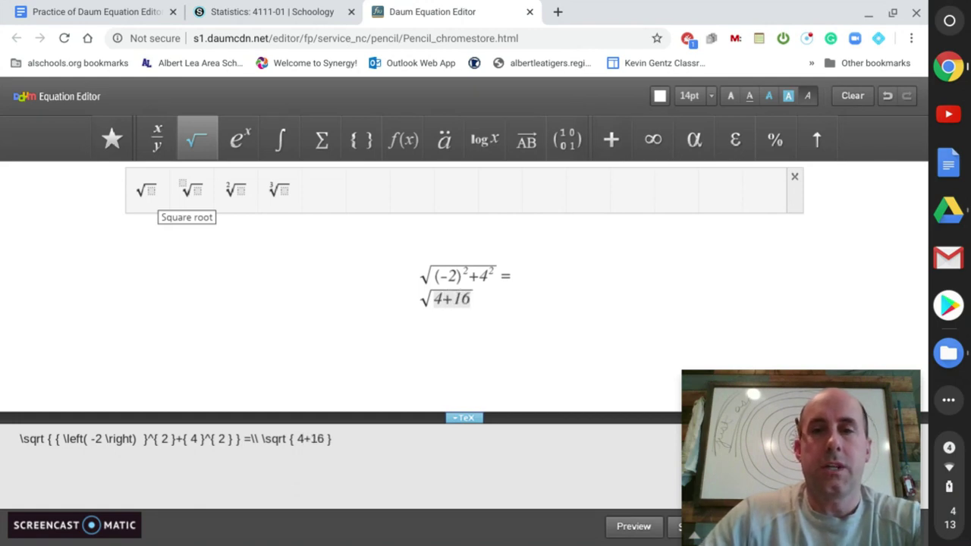
# Step: Place an equals sign after the square root of 4+16 and add a third line with the square root of 20 and an equals sign
pyautogui.click(476, 299)
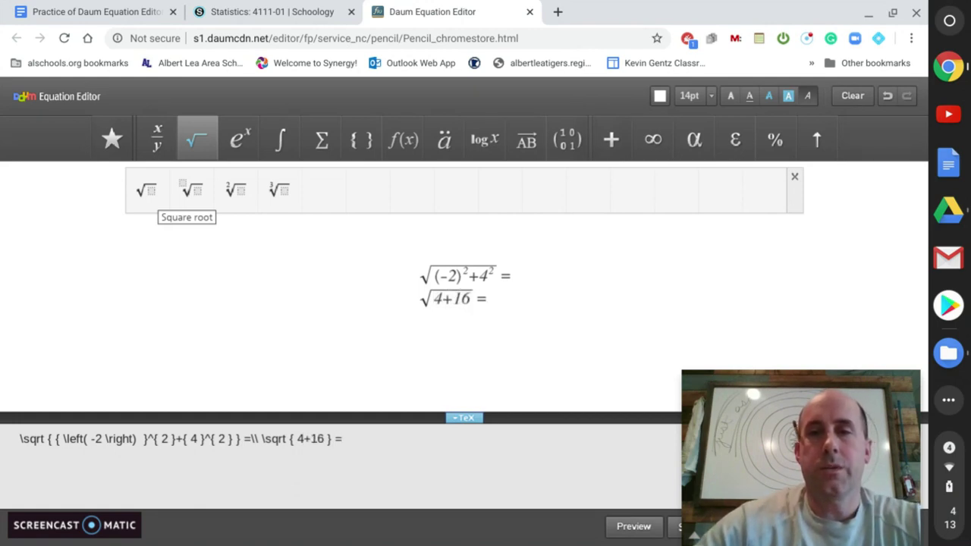
pyautogui.press('Return')
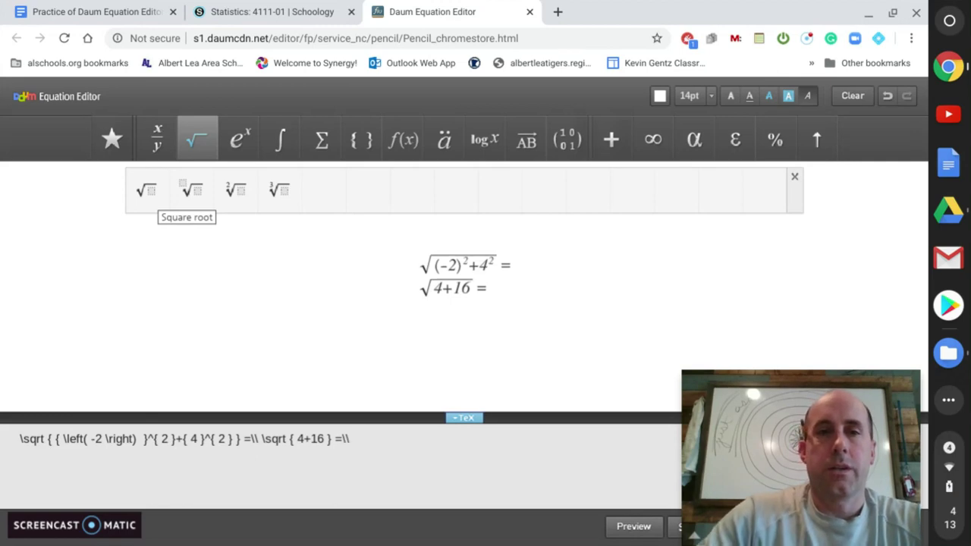
pyautogui.click(151, 200)
pyautogui.press('Left')
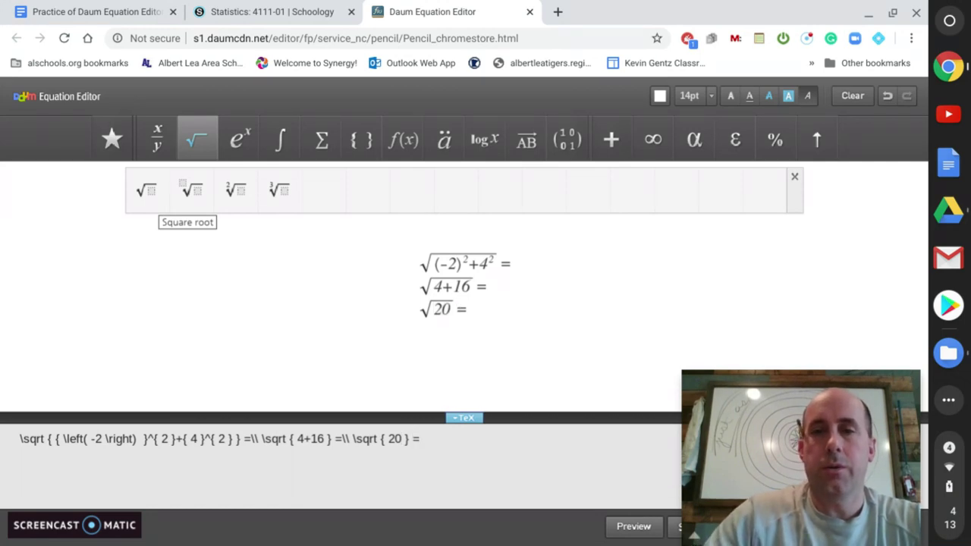
# Step: Add a fourth line to the equation containing 2 times the square root of 5
pyautogui.press('Return')
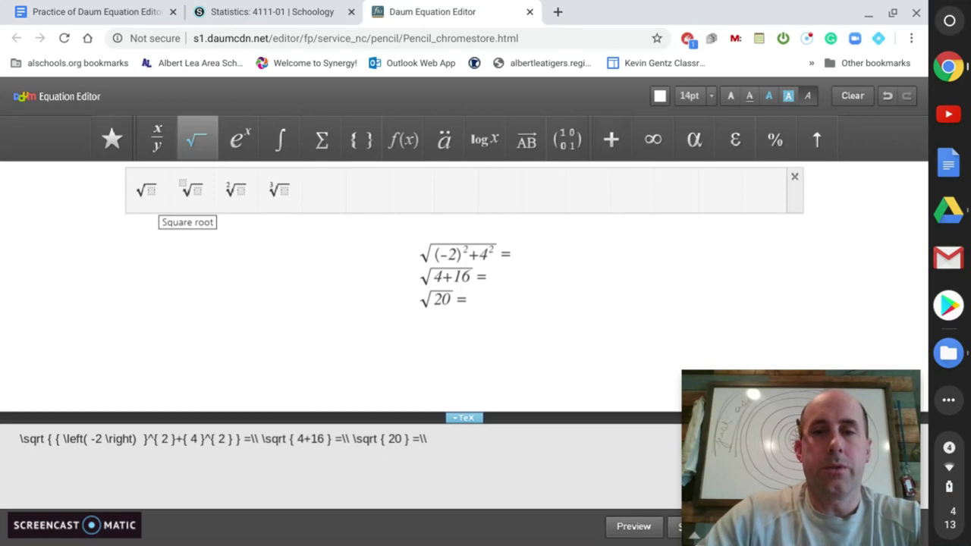
pyautogui.click(151, 192)
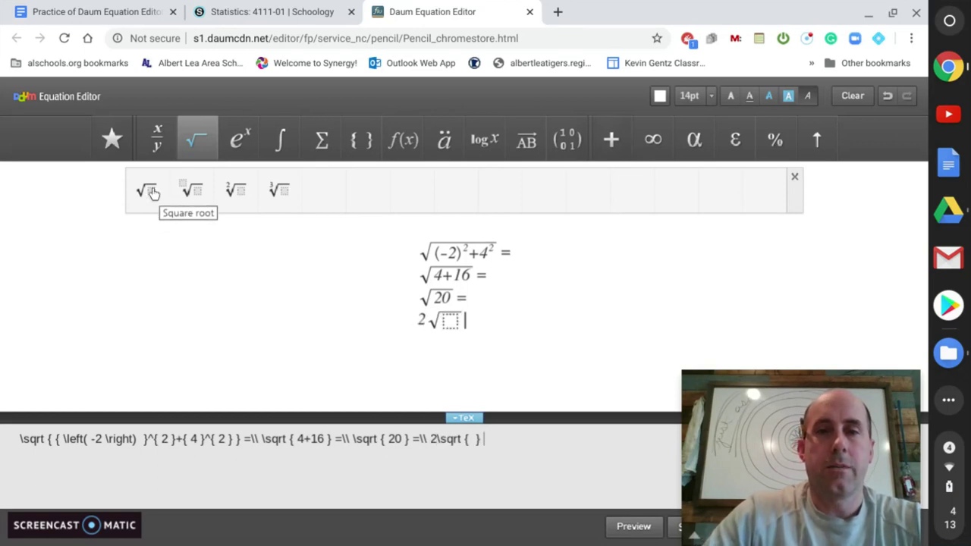
pyautogui.write('5')
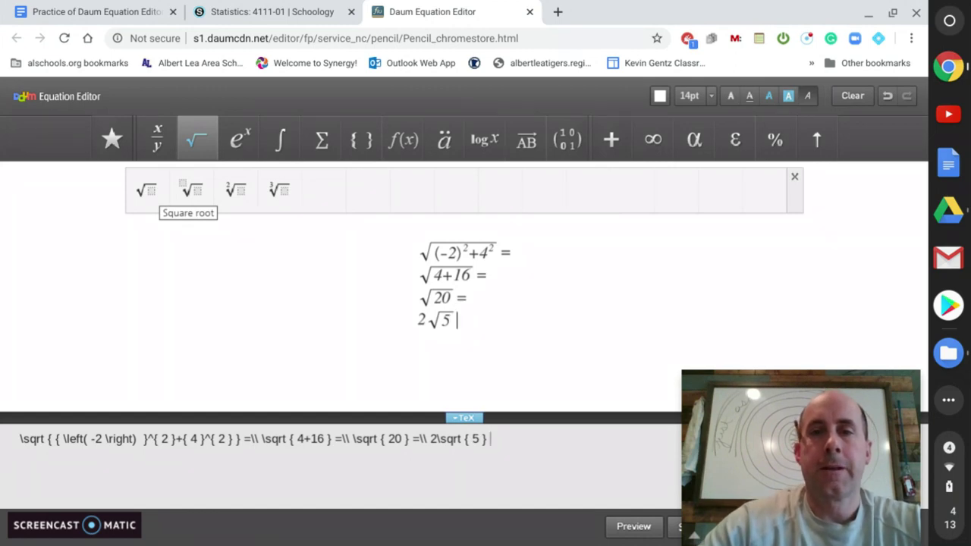
# Step: Sign the solution by entering the author's full name on a new line below the final answer
pyautogui.press('Return')
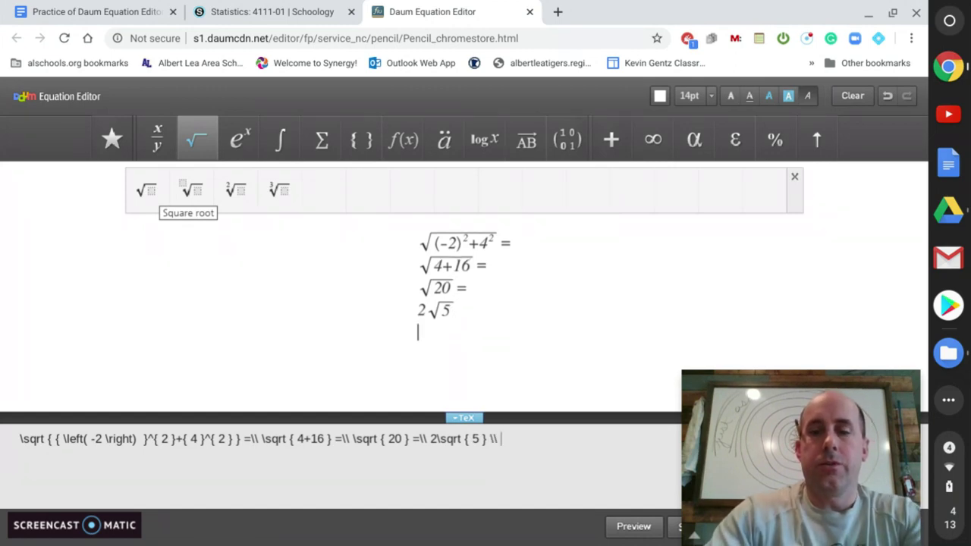
pyautogui.write('KEvin')
pyautogui.press('BackSpace')
pyautogui.write('GEntz')
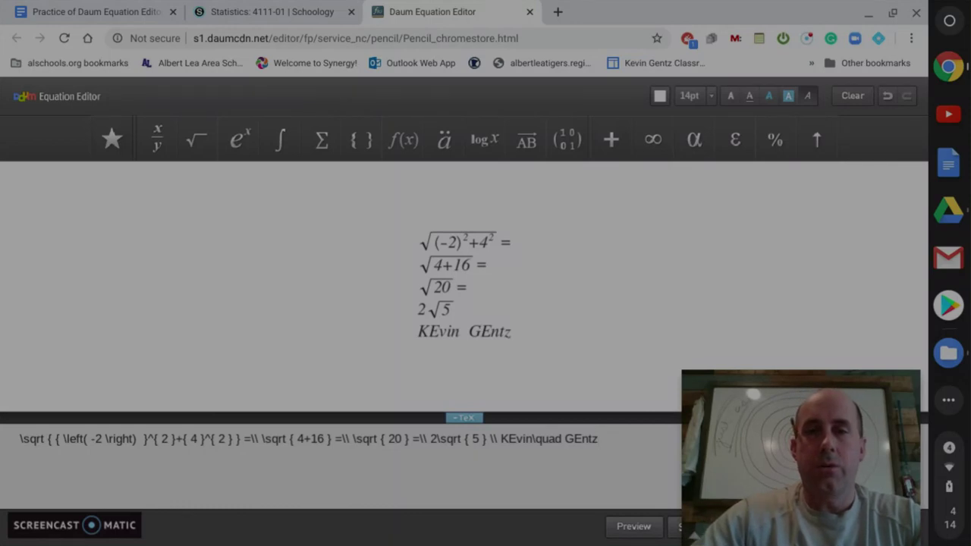
# Step: Capture a screenshot of the whole signed solution, copy it to the clipboard, and paste it under question 1 in the Google Docs document
pyautogui.moveTo(395, 211); pyautogui.dragTo(532, 354)
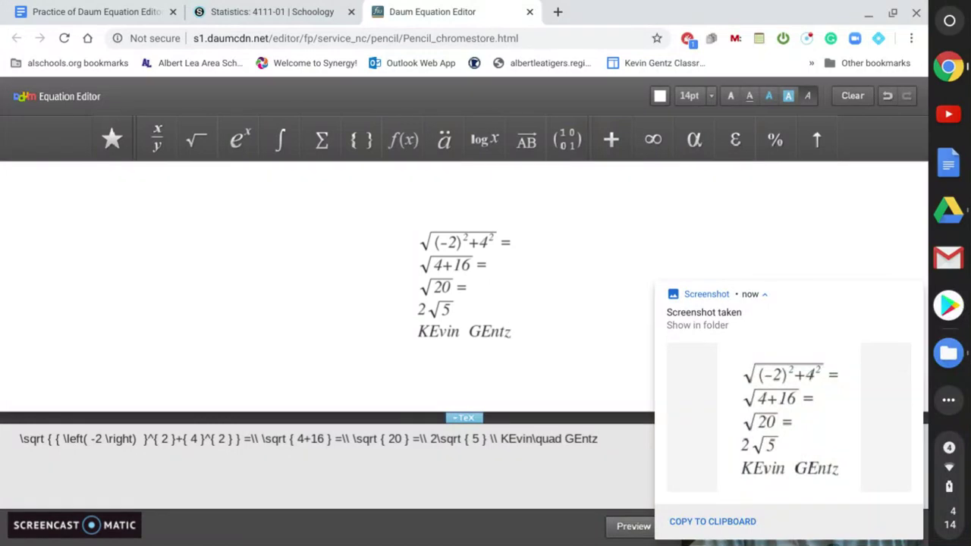
pyautogui.click(688, 521)
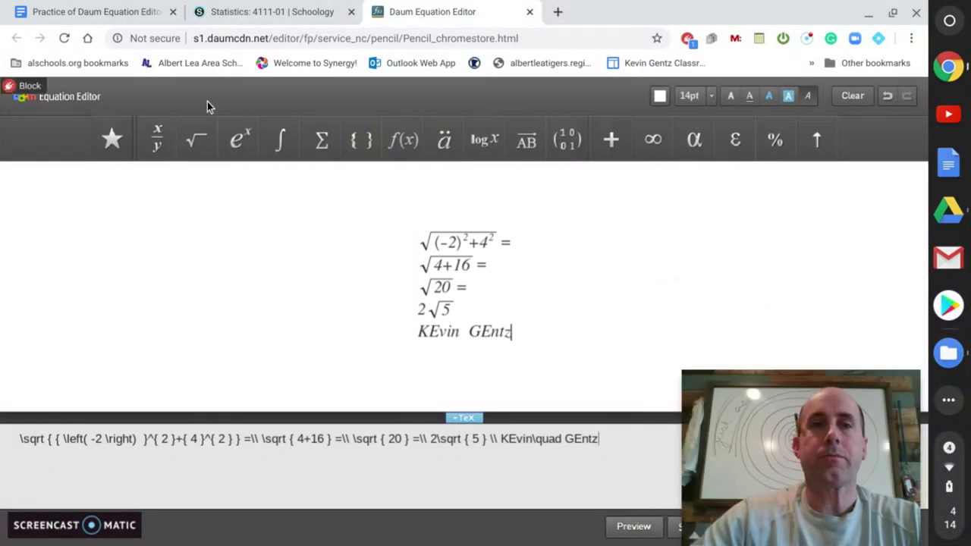
pyautogui.click(95, 12)
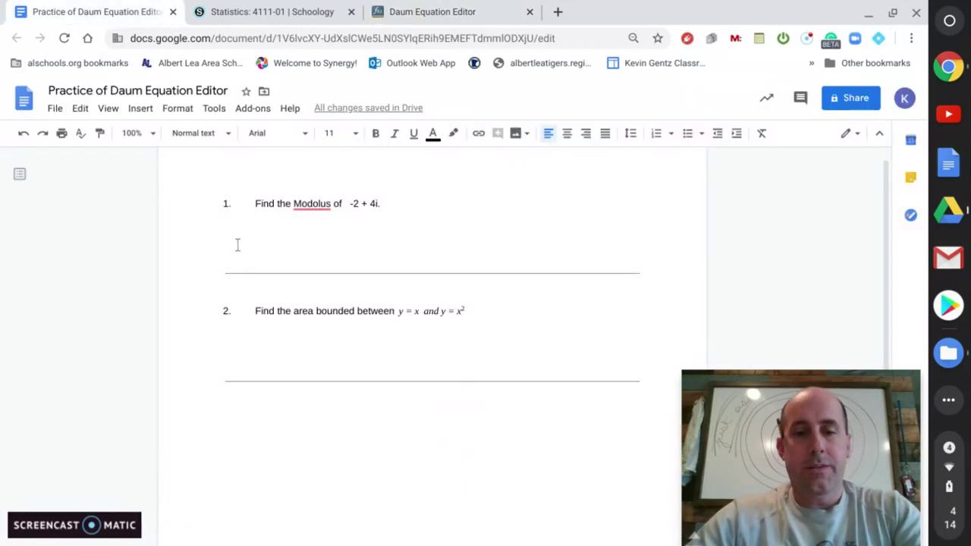
pyautogui.hotkey('ctrl', 'v')
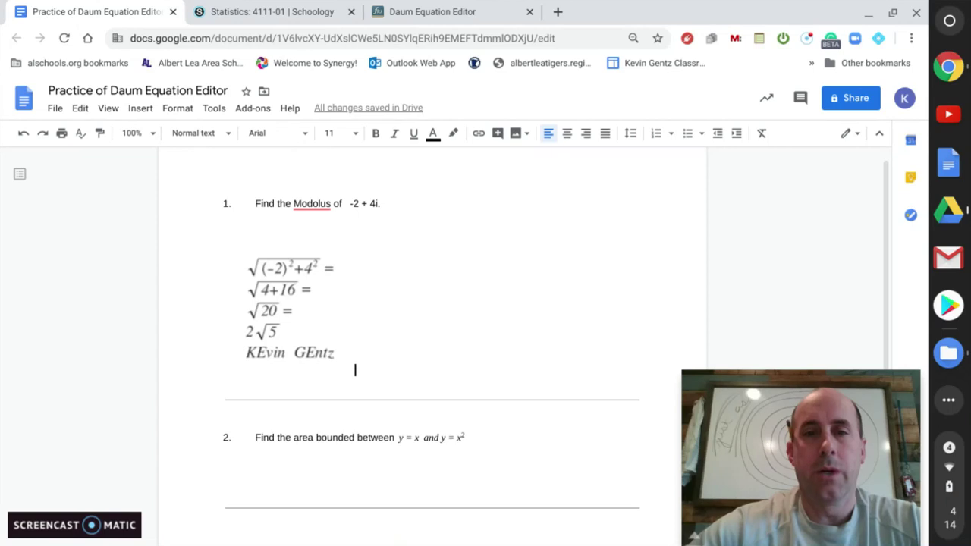
# Step: Place the cursor below question 2, then switch to Daum Equation Editor and reload it blank, allowing its content and closing the advertisement
pyautogui.click(257, 466)
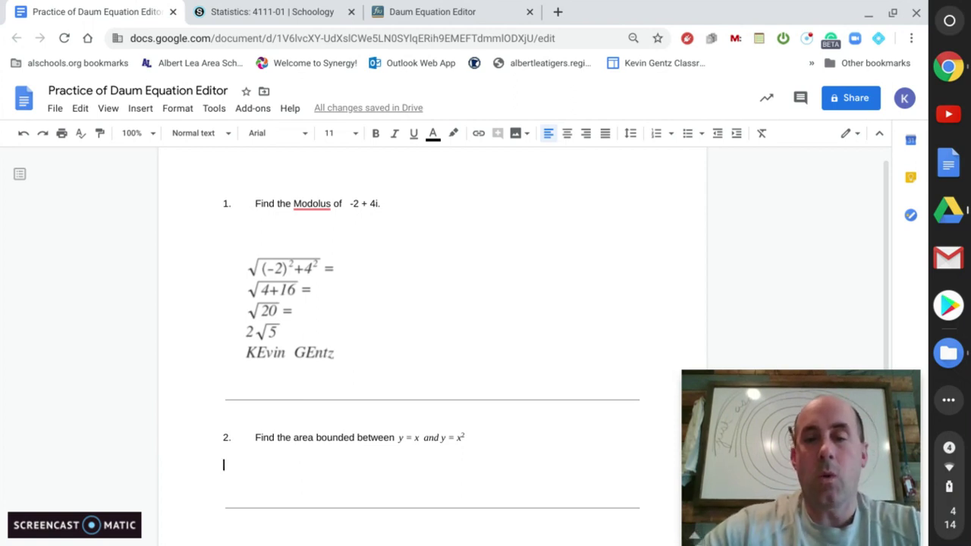
pyautogui.click(454, 12)
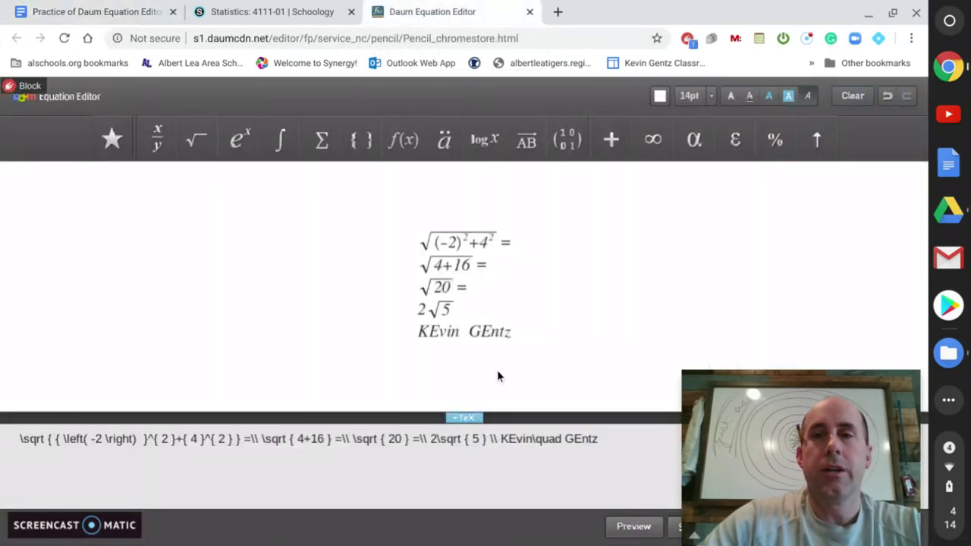
pyautogui.click(65, 41)
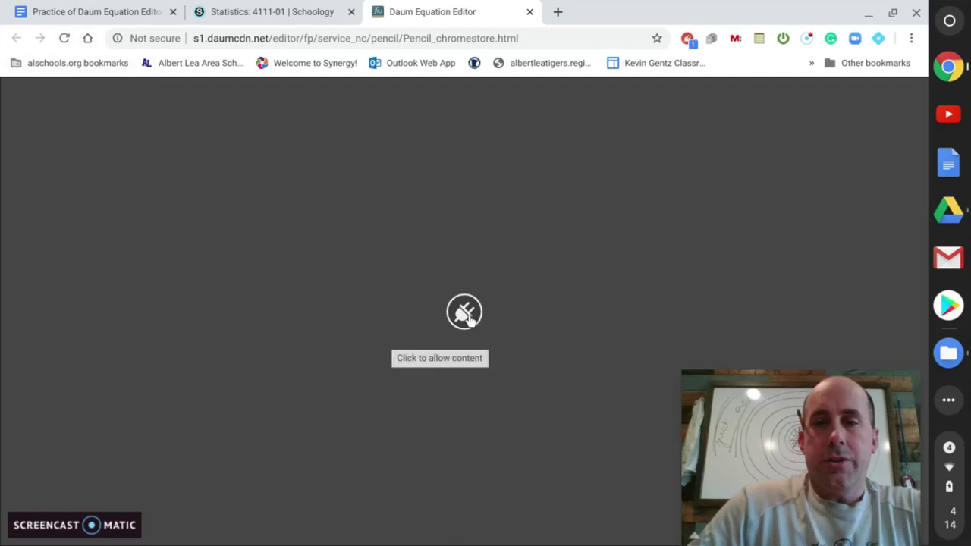
pyautogui.click(468, 319)
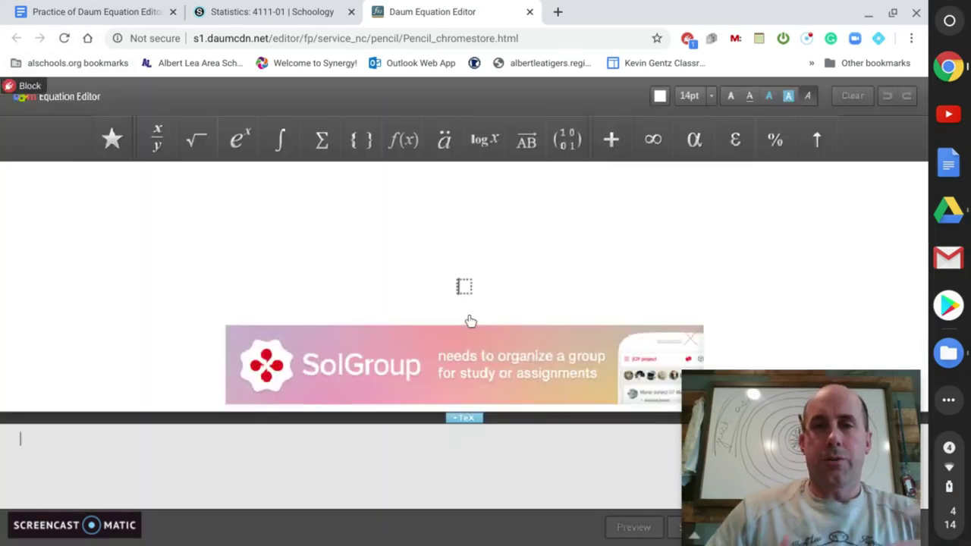
pyautogui.click(693, 342)
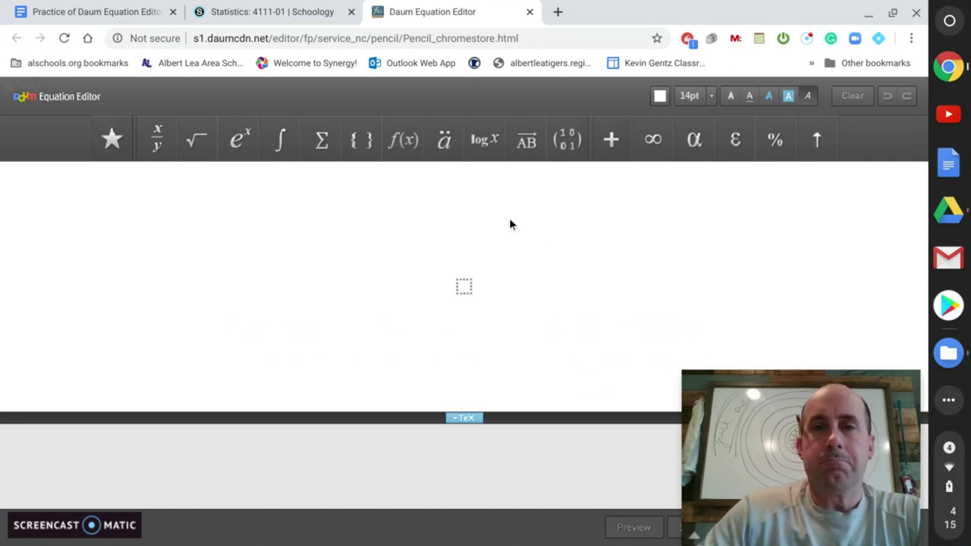
# Step: Insert a definite integral with lower limit 0 and upper limit 1
pyautogui.click(282, 144)
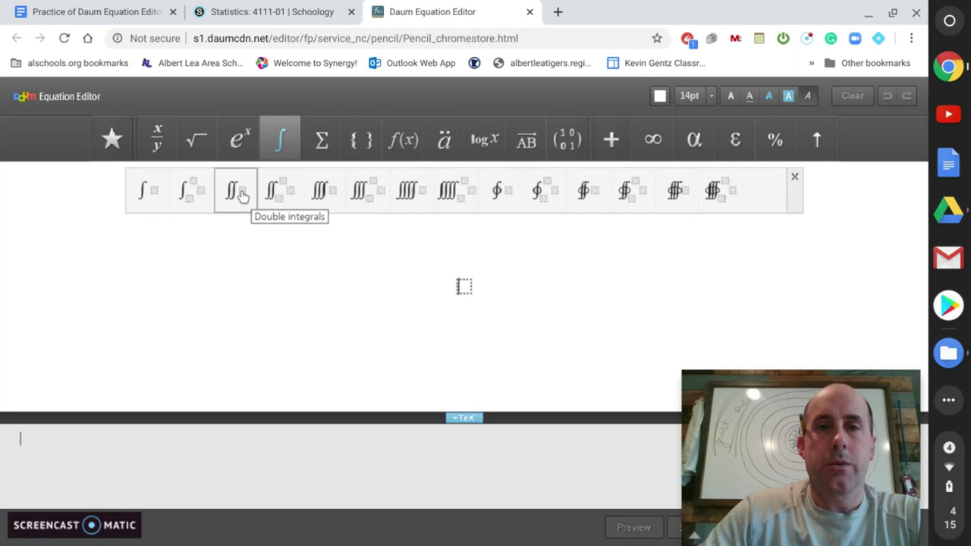
pyautogui.click(193, 202)
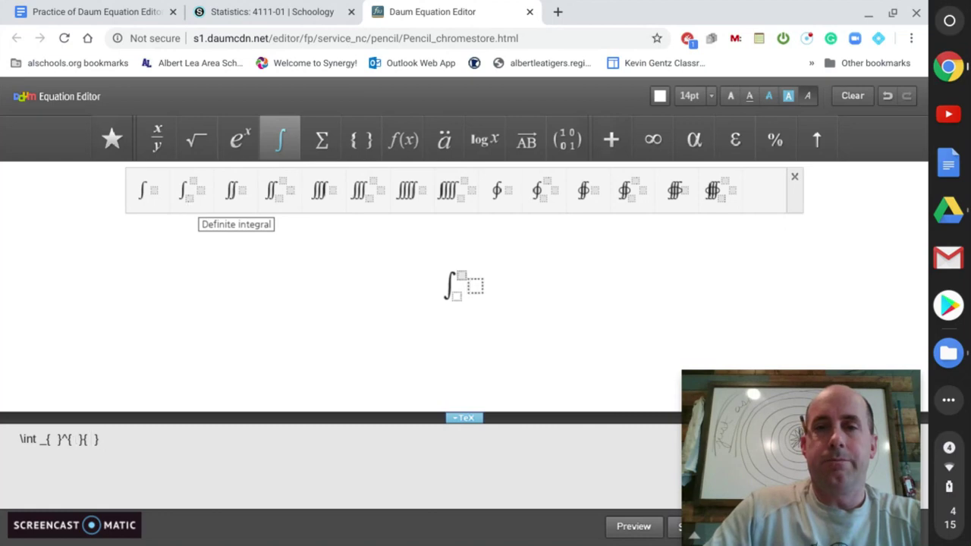
pyautogui.write('0')
pyautogui.press('Tab')
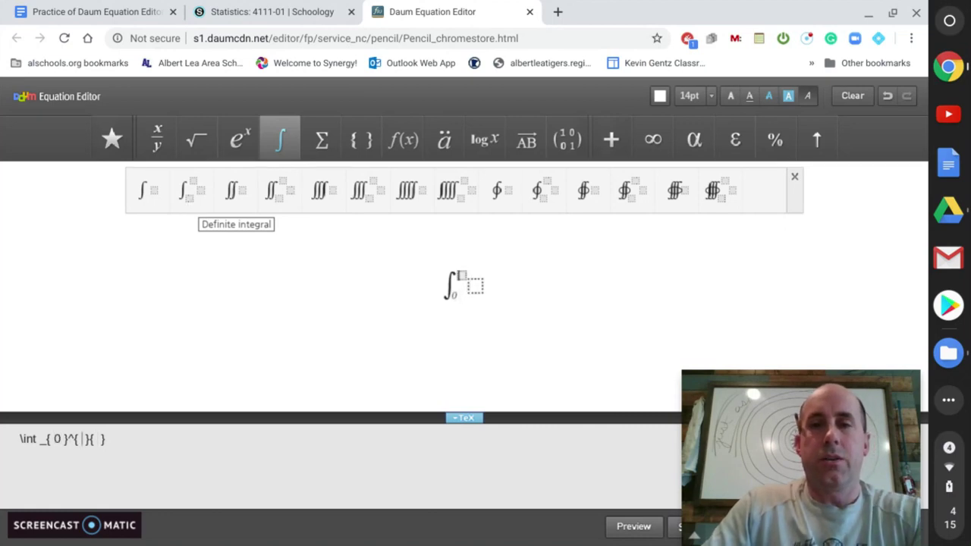
pyautogui.write('1')
pyautogui.press('Tab')
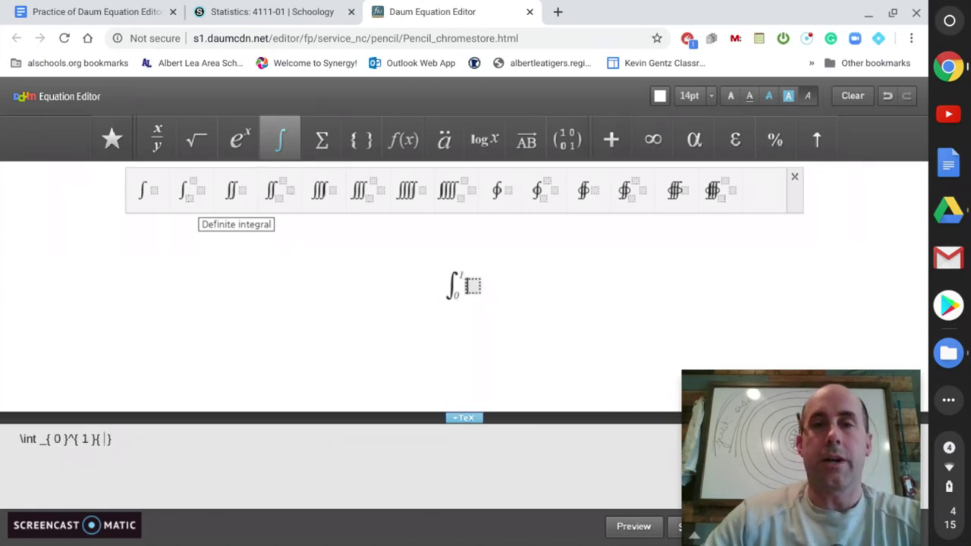
# Step: Fill in the integrand as x minus x squared, using a superscript template for the squared term
pyautogui.write('x-')
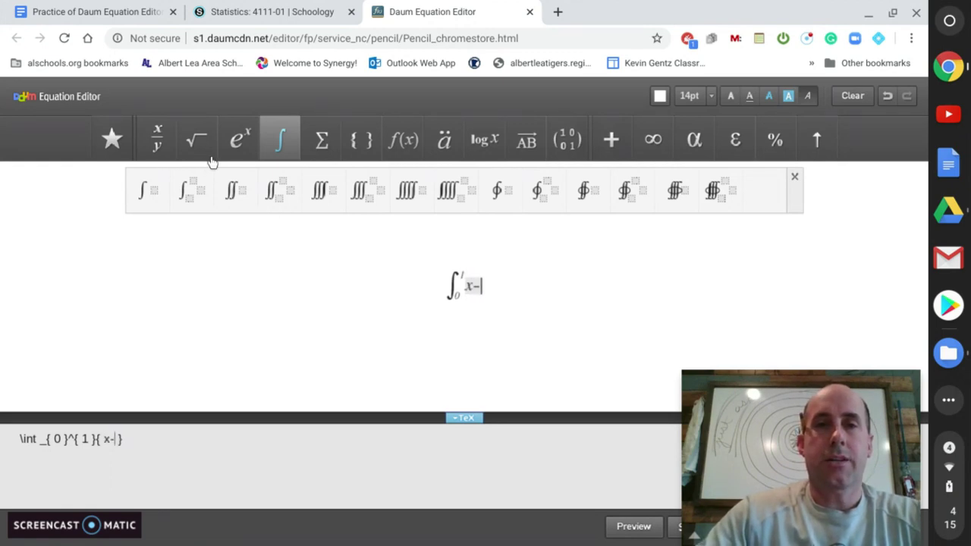
pyautogui.click(236, 141)
pyautogui.click(141, 200)
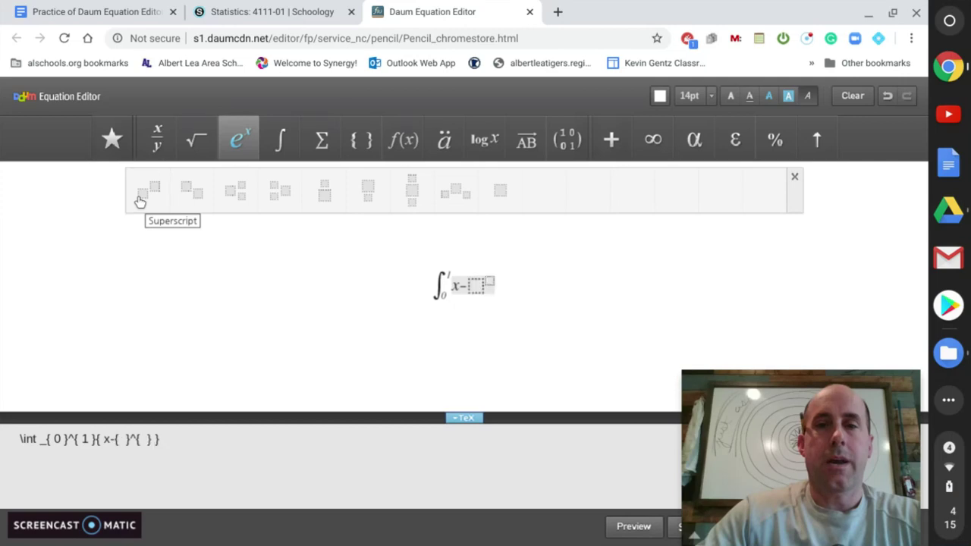
pyautogui.press('Left')
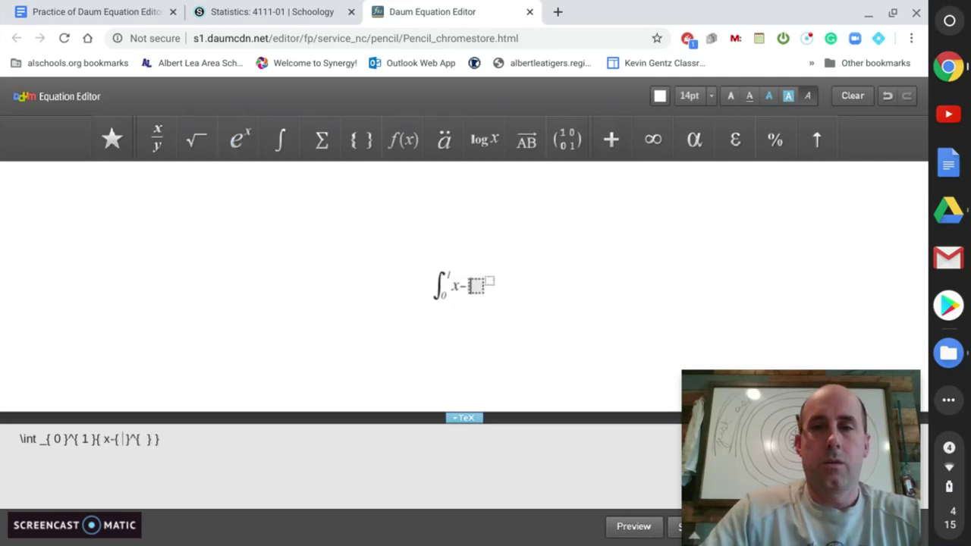
pyautogui.write('x')
pyautogui.press('Right')
pyautogui.write('2')
pyautogui.press('Right')
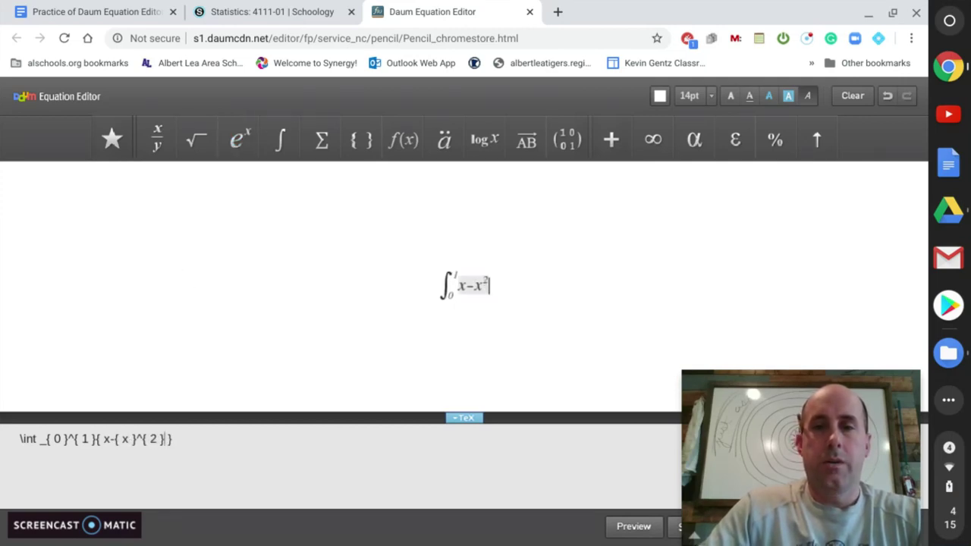
# Step: Complete the integral with a spaced dx, put an equals sign after it, and start a second line
pyautogui.write('dx')
pyautogui.press('Left')
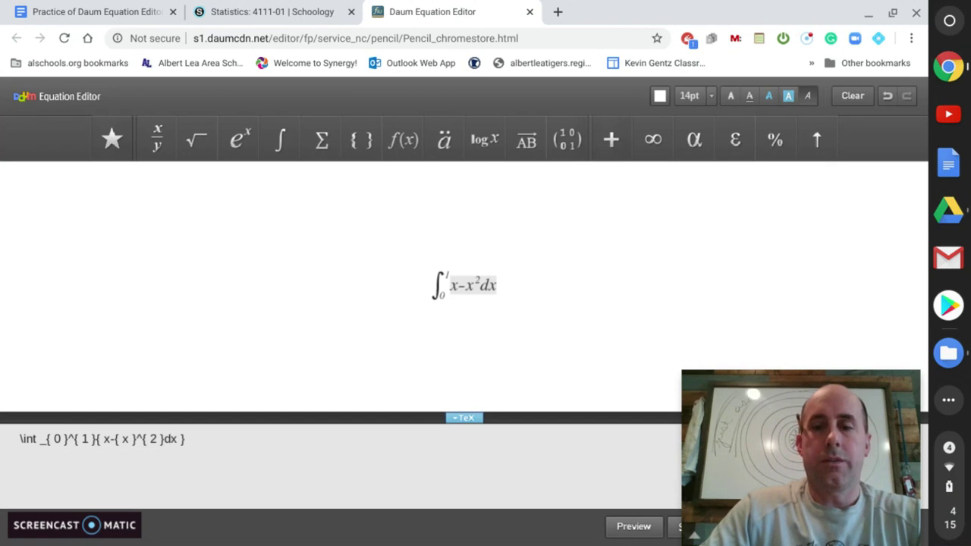
pyautogui.press('Right')
pyautogui.press('Right')
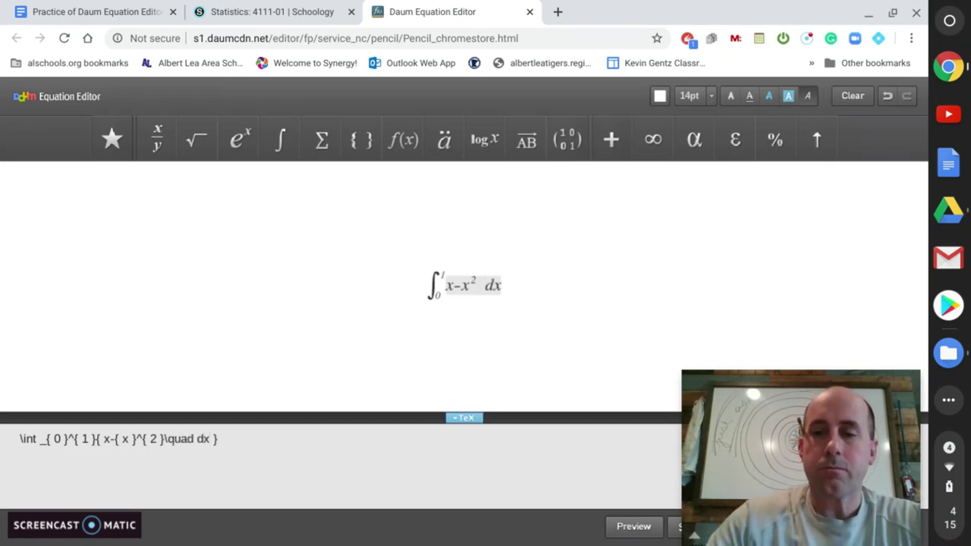
pyautogui.write('=')
pyautogui.press('BackSpace')
pyautogui.press('Right')
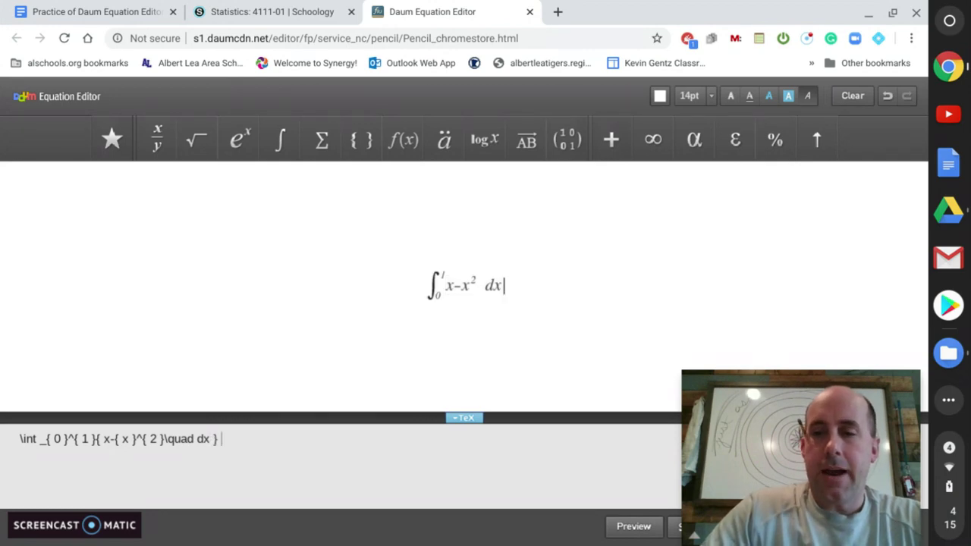
pyautogui.write('=')
pyautogui.press('Return')
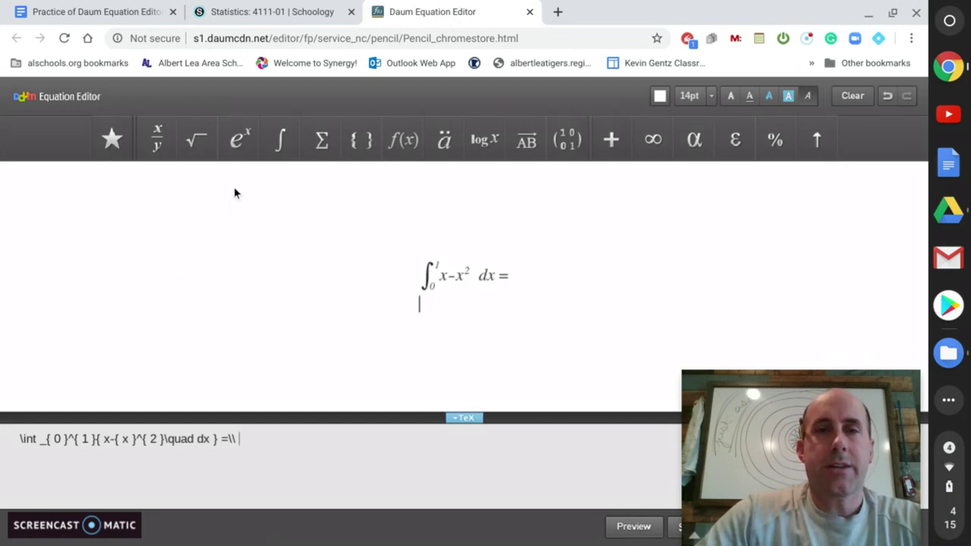
# Step: Enter the fraction x squared over 2 on the second line, followed by a minus sign
pyautogui.moveTo(156, 138)
pyautogui.click(148, 195)
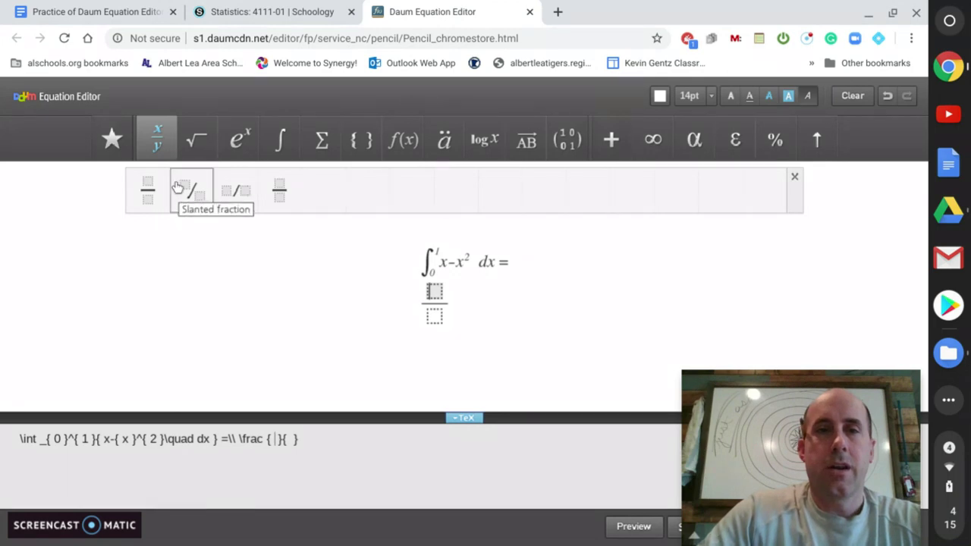
pyautogui.moveTo(235, 144)
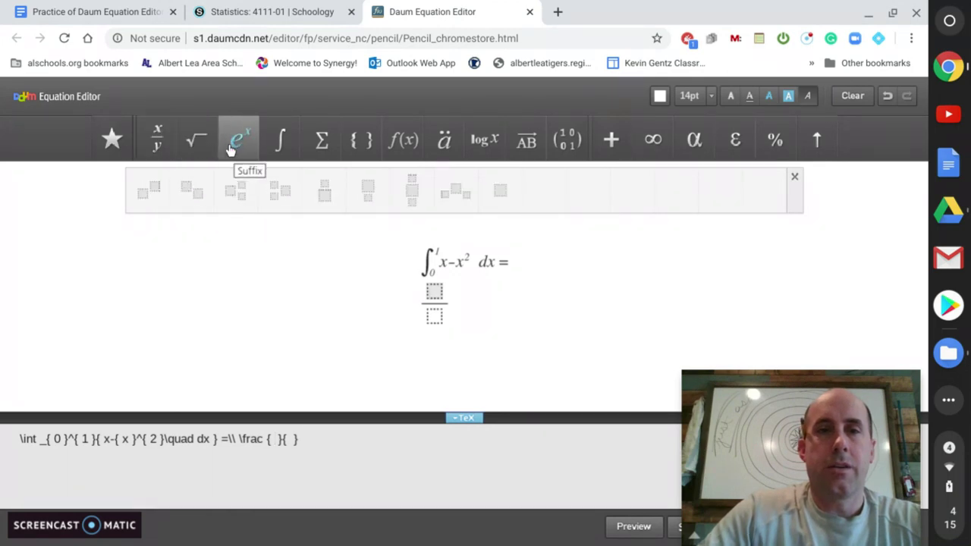
pyautogui.click(149, 195)
pyautogui.write('x')
pyautogui.press('Right')
pyautogui.write('2')
pyautogui.press('Down')
pyautogui.write('2')
pyautogui.press('Right')
pyautogui.write('-')
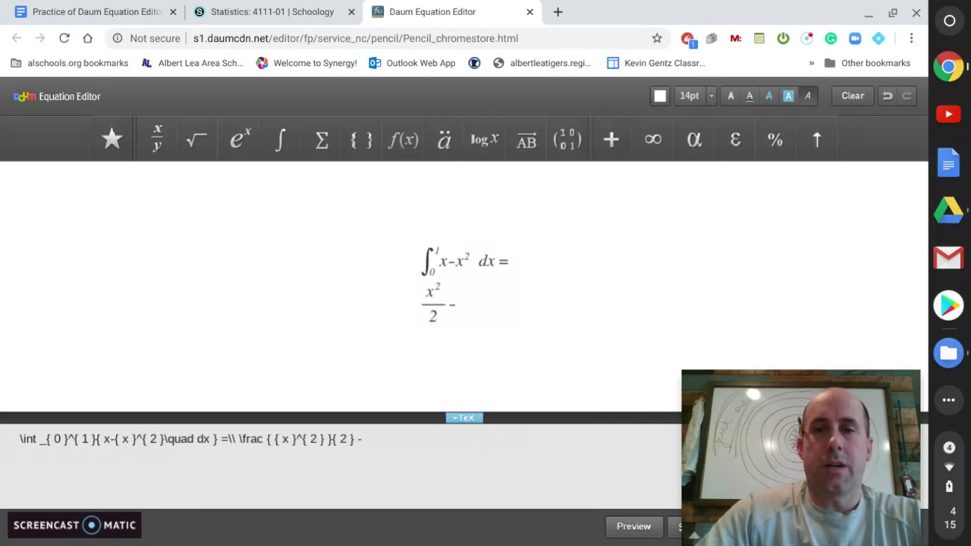
# Step: Enter the fraction x cubed over 3 after the minus sign on the second line, using a superscript template for the numerator
pyautogui.click(168, 154)
pyautogui.click(151, 192)
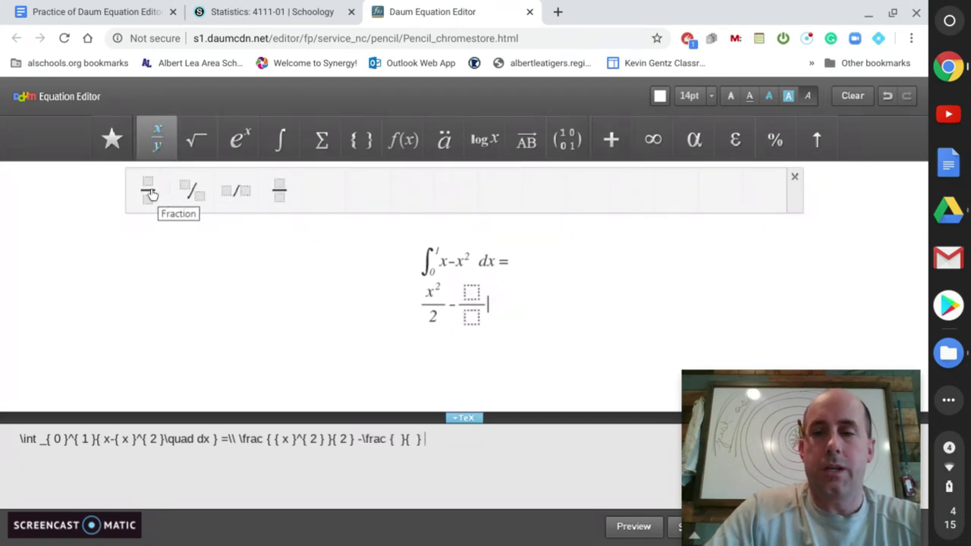
pyautogui.press('Left')
pyautogui.press('Up')
pyautogui.click(237, 136)
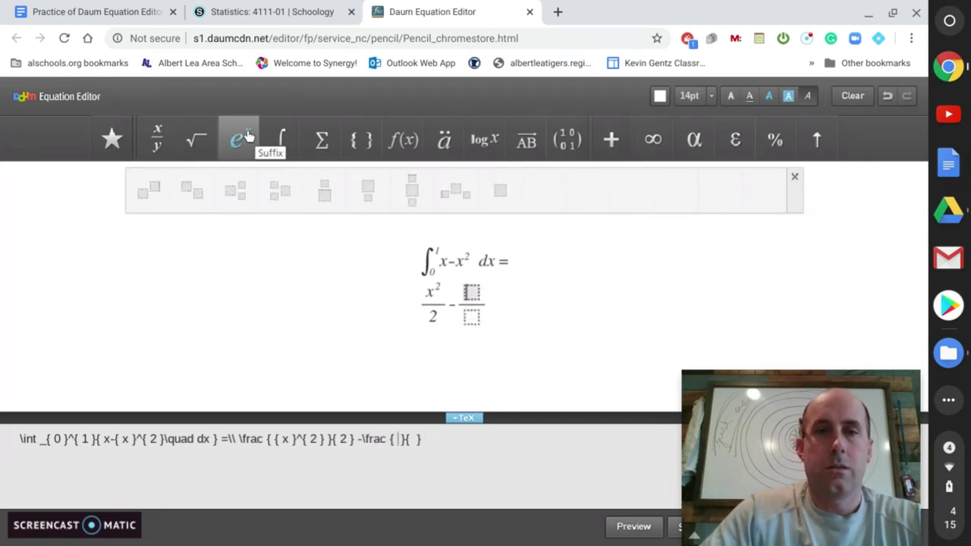
pyautogui.click(155, 192)
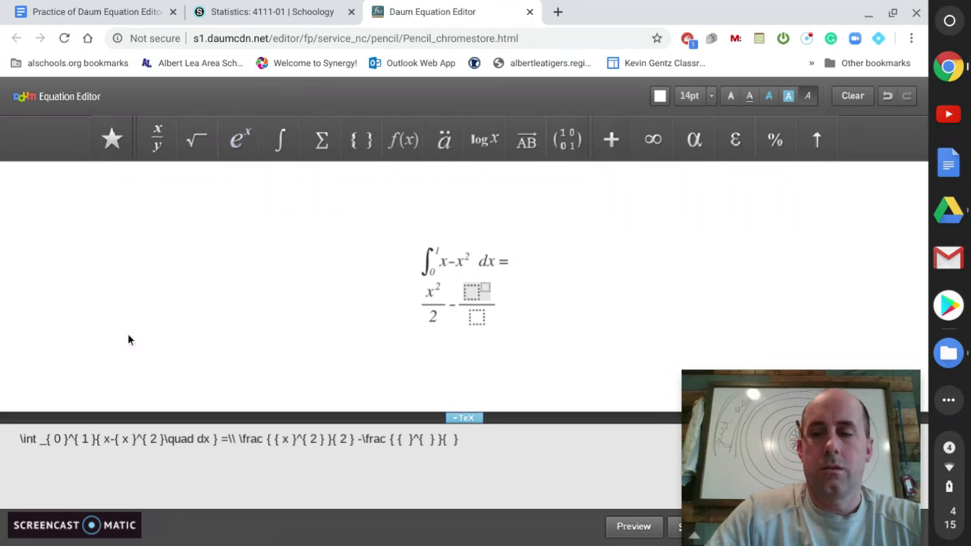
pyautogui.write('x')
pyautogui.press('Right')
pyautogui.write('3')
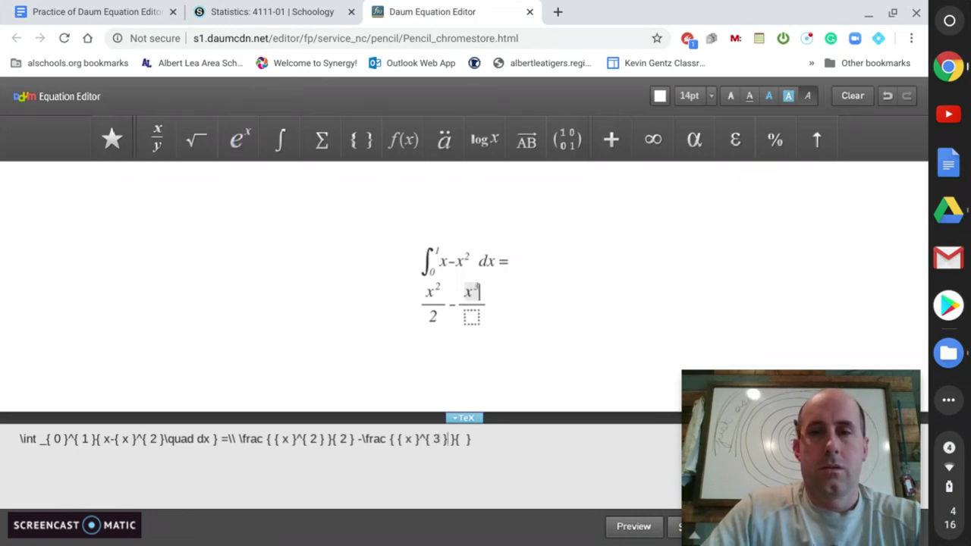
pyautogui.click(472, 317)
pyautogui.write('3')
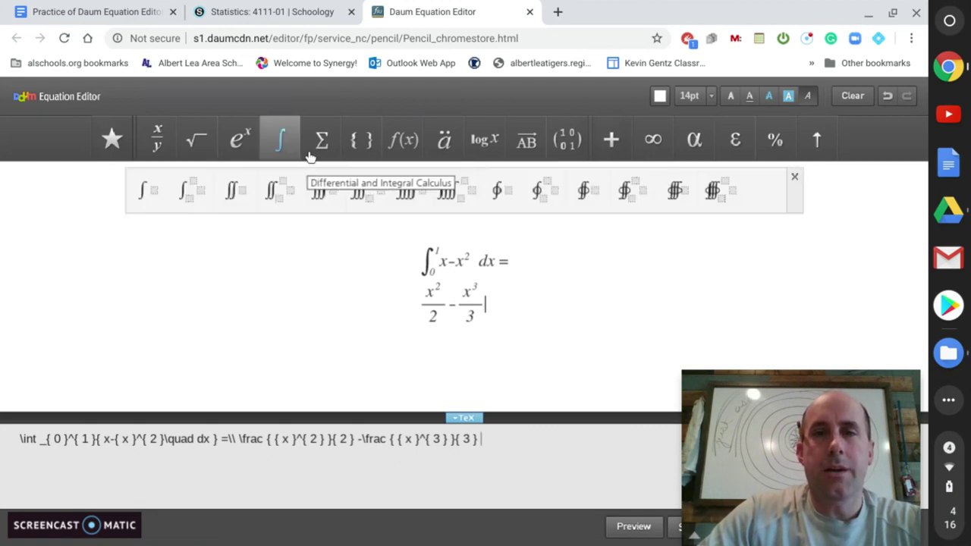
# Step: Look through the template and symbol categories for a way to write an evaluation bar with upper and lower limits
pyautogui.moveTo(314, 152)
pyautogui.moveTo(275, 150)
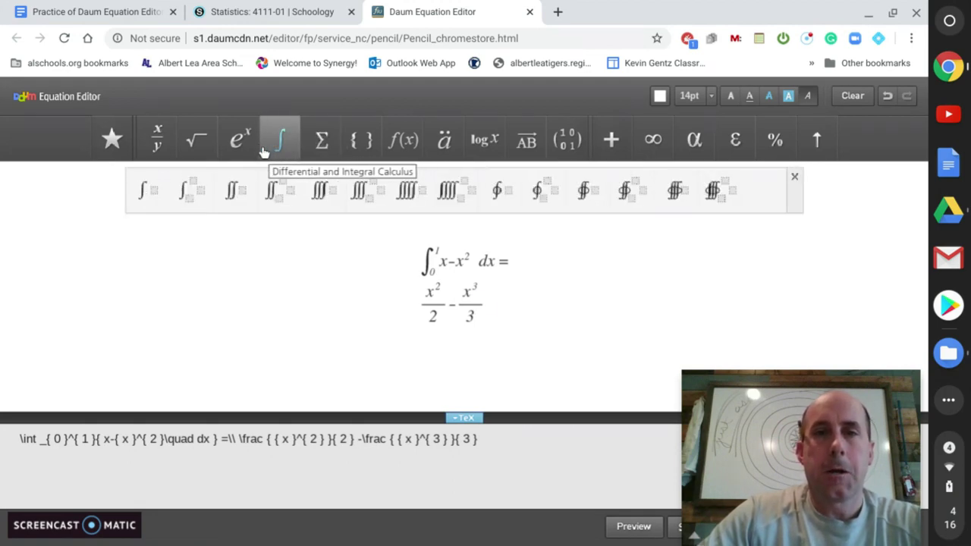
pyautogui.moveTo(363, 152)
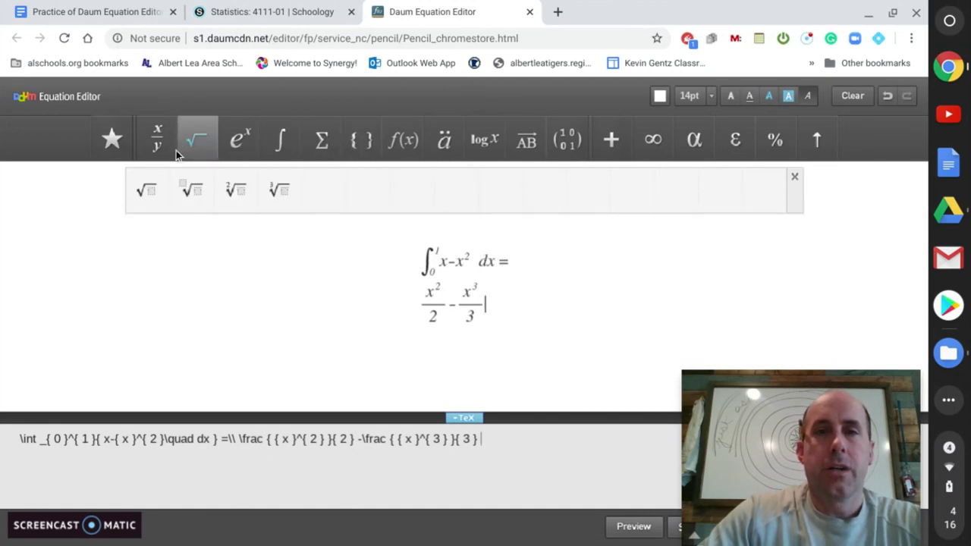
pyautogui.moveTo(228, 144)
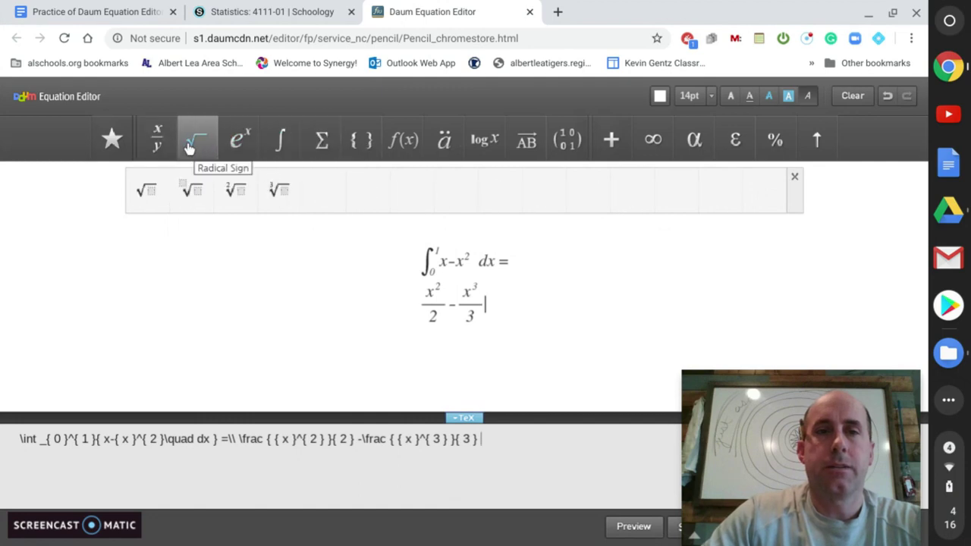
pyautogui.moveTo(158, 145)
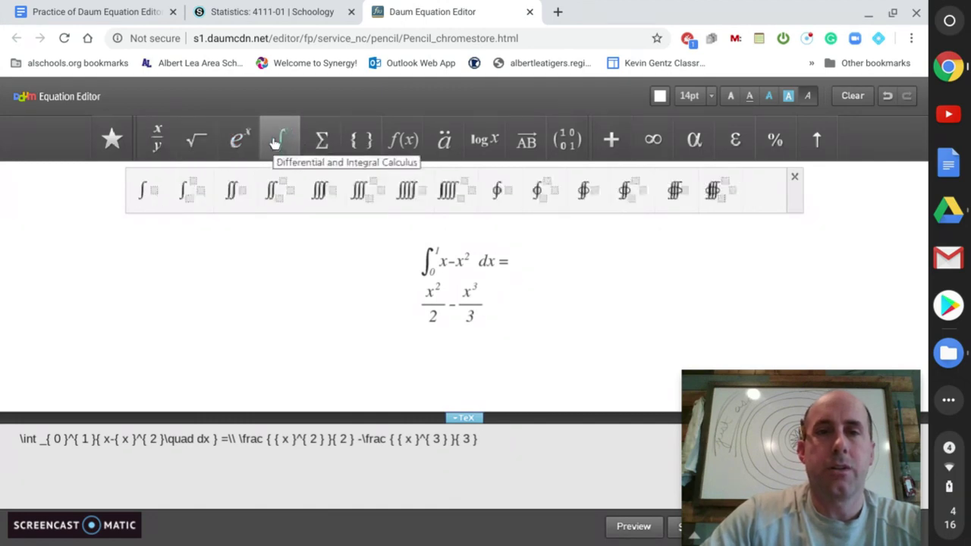
pyautogui.moveTo(813, 144)
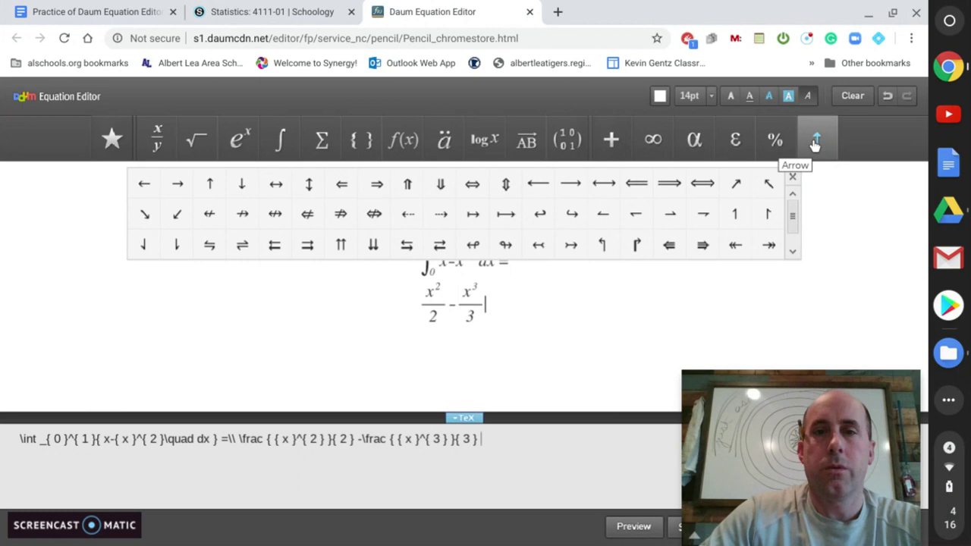
pyautogui.moveTo(735, 148)
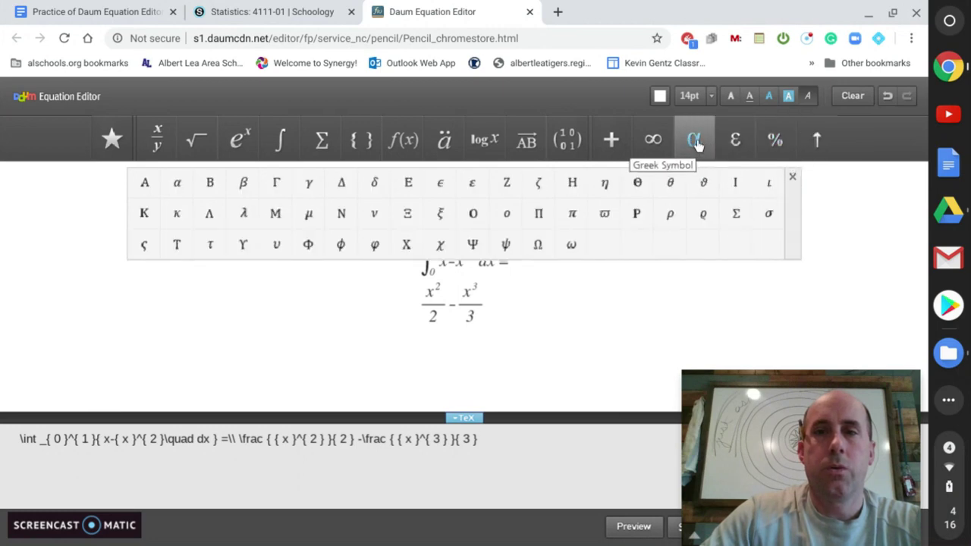
pyautogui.moveTo(651, 146)
pyautogui.moveTo(618, 142)
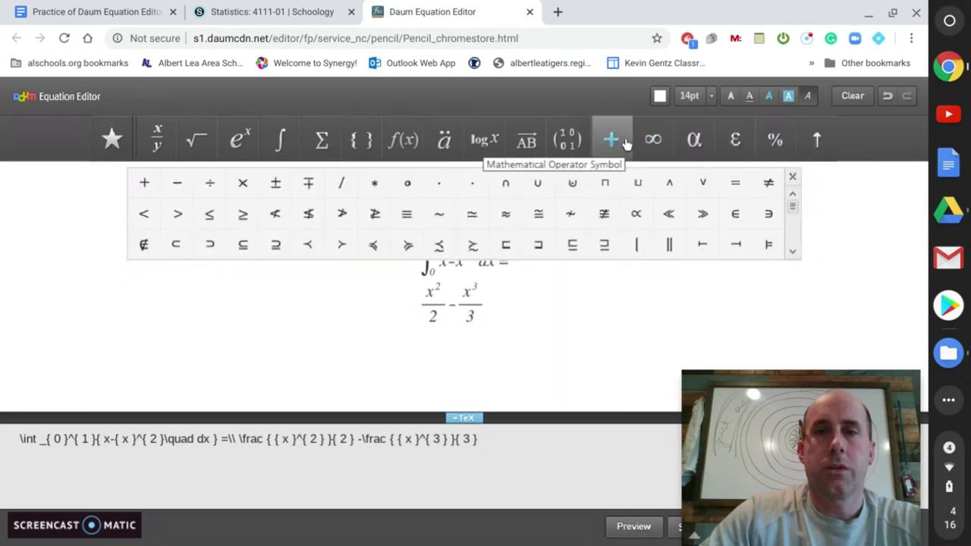
pyautogui.moveTo(569, 142)
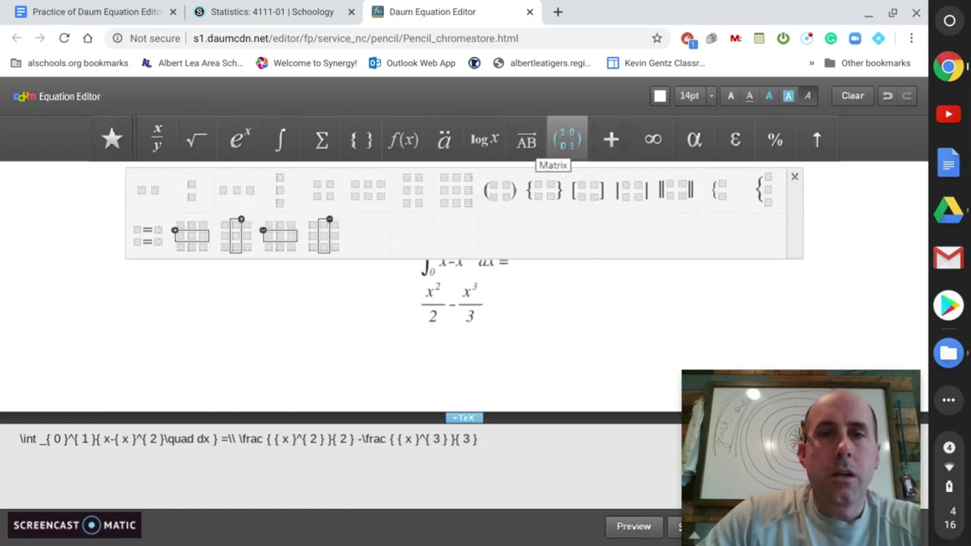
pyautogui.moveTo(532, 140)
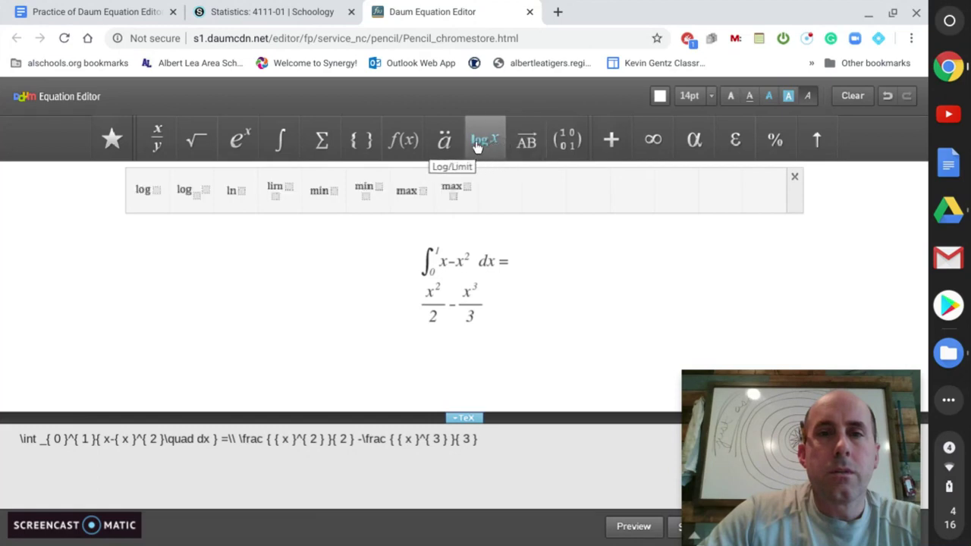
pyautogui.moveTo(447, 148)
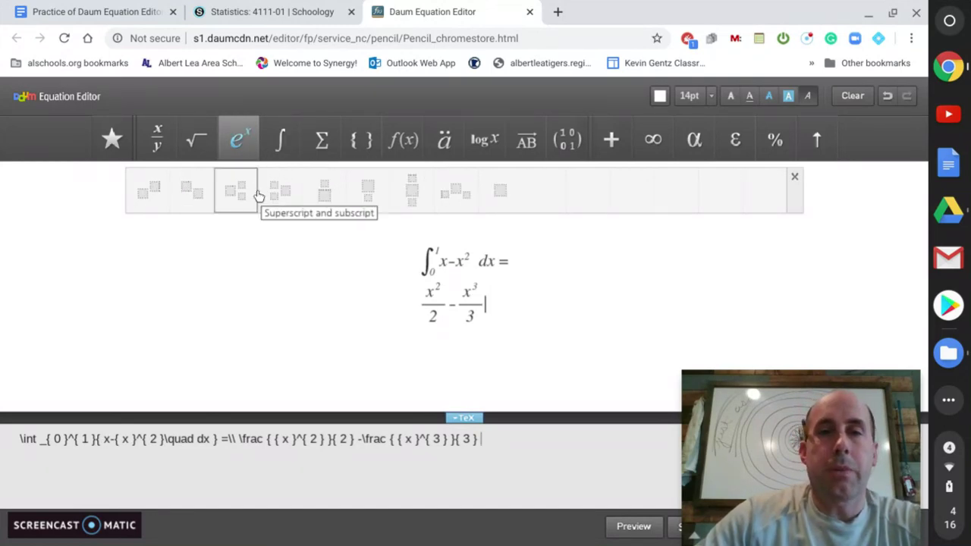
# Step: Add a template with slots above and below after the second fraction and enter a vertical bar in its centre
pyautogui.click(411, 196)
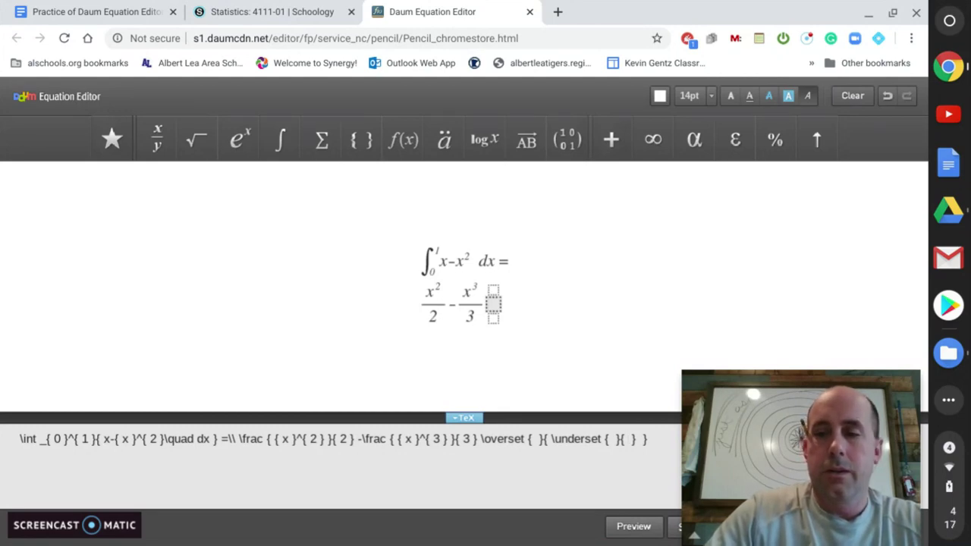
pyautogui.click(613, 438)
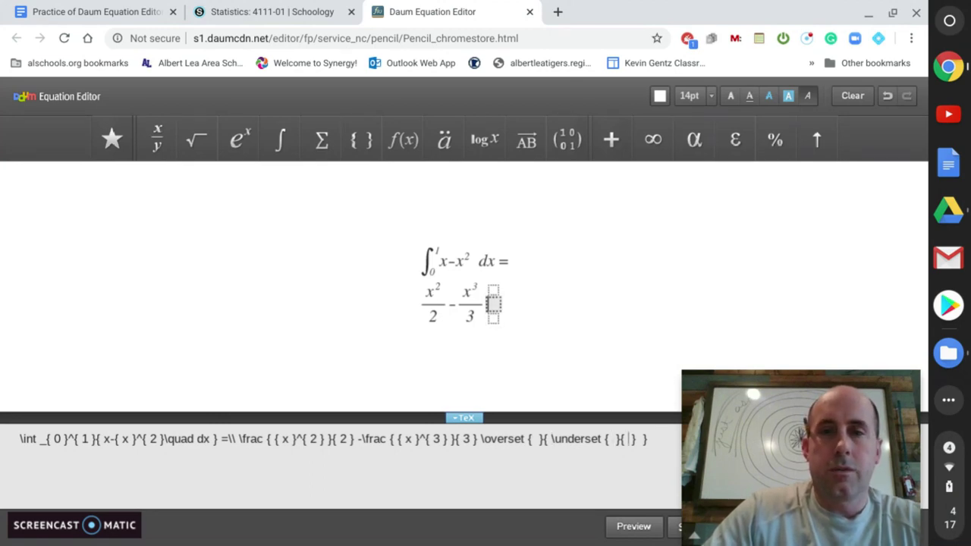
pyautogui.write('|')
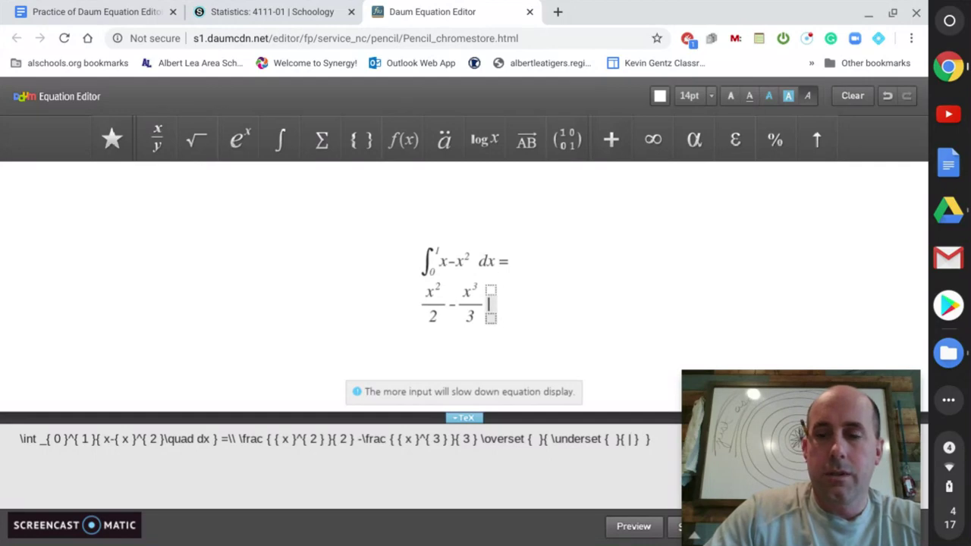
pyautogui.write('||')
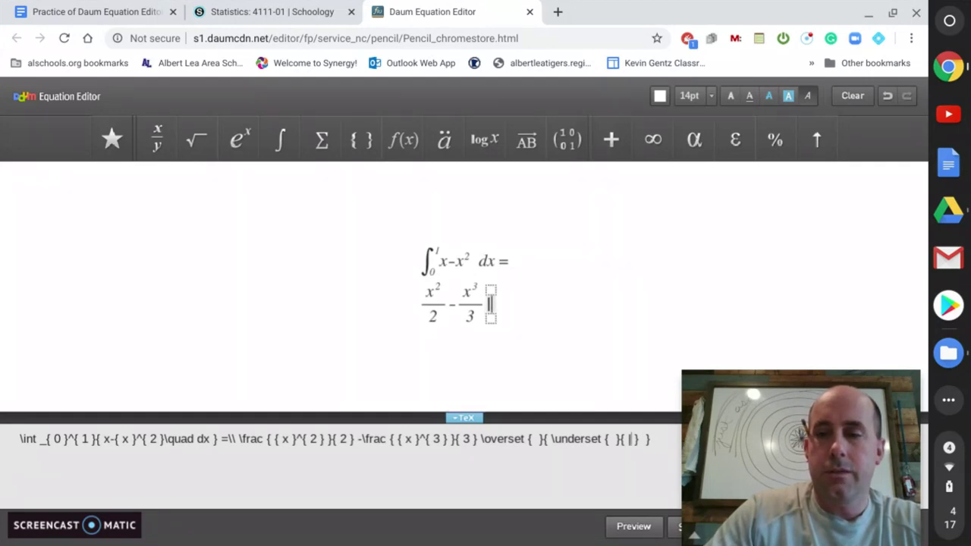
# Step: Fill in the evaluation bar's limits with 1 above and 0 below
pyautogui.click(486, 309)
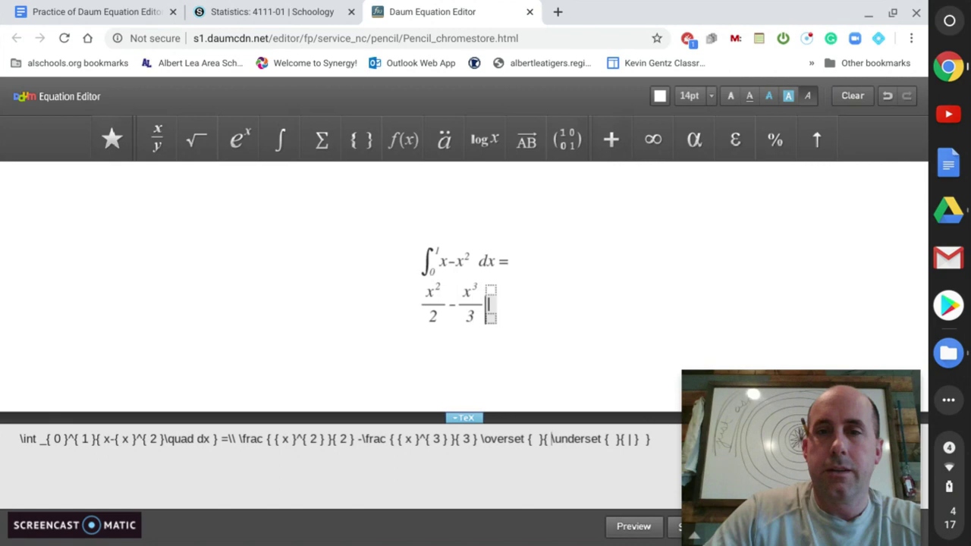
pyautogui.press('Left')
pyautogui.press('Right')
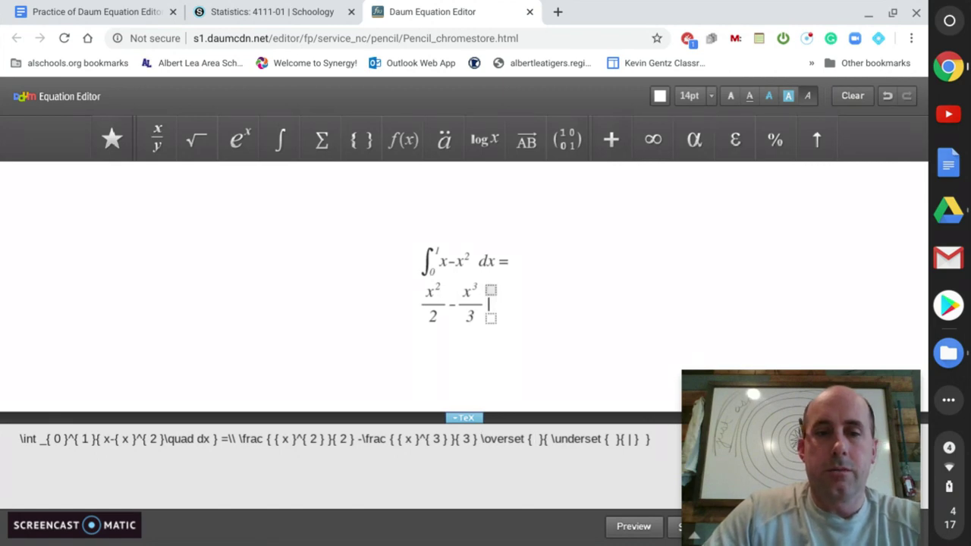
pyautogui.write('1')
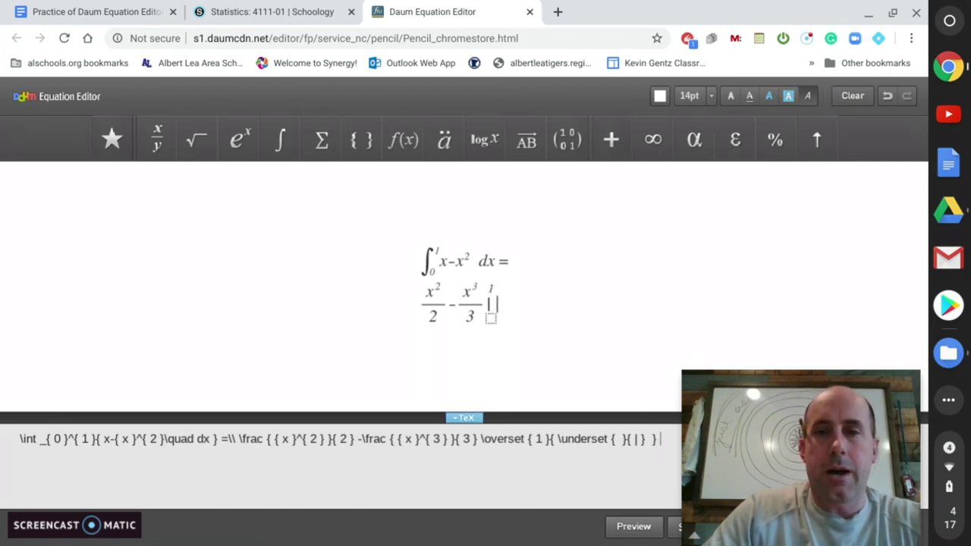
pyautogui.press('Left')
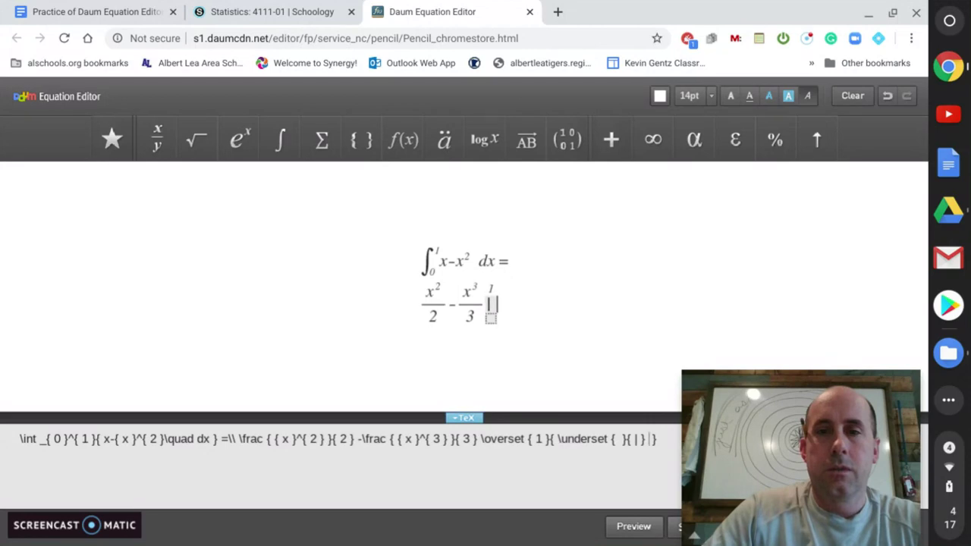
pyautogui.press('Right')
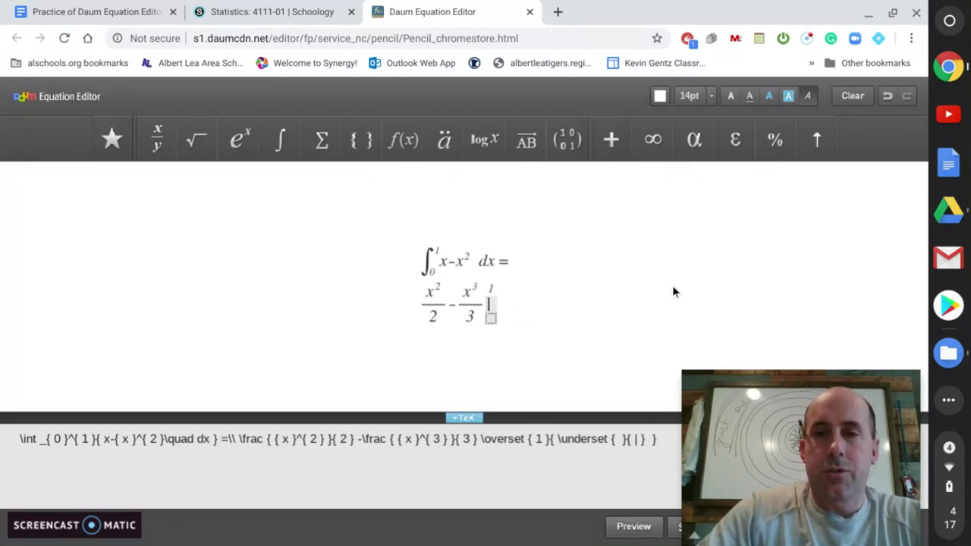
pyautogui.click(491, 318)
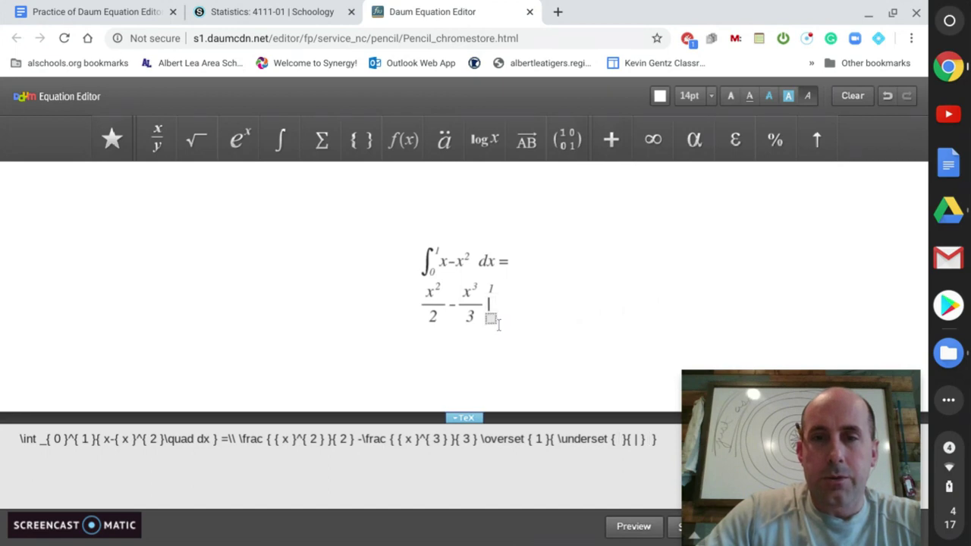
pyautogui.write('0')
pyautogui.press('Right')
# Step: Put an equals sign after the evaluation bar, outside its template, and start a third line
pyautogui.write('=')
pyautogui.press('BackSpace')
pyautogui.write('=')
pyautogui.press('BackSpace')
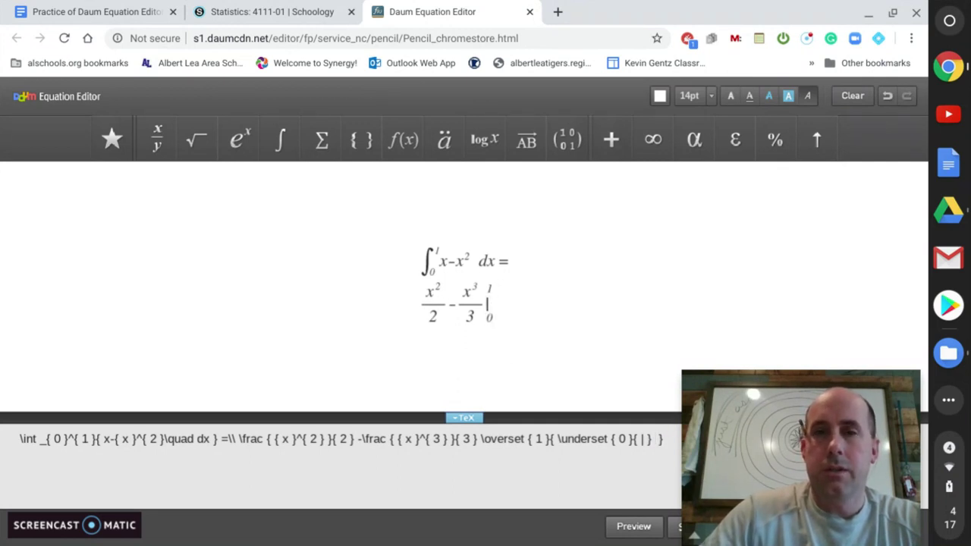
pyautogui.press('Right')
pyautogui.write('=')
pyautogui.press('Return')
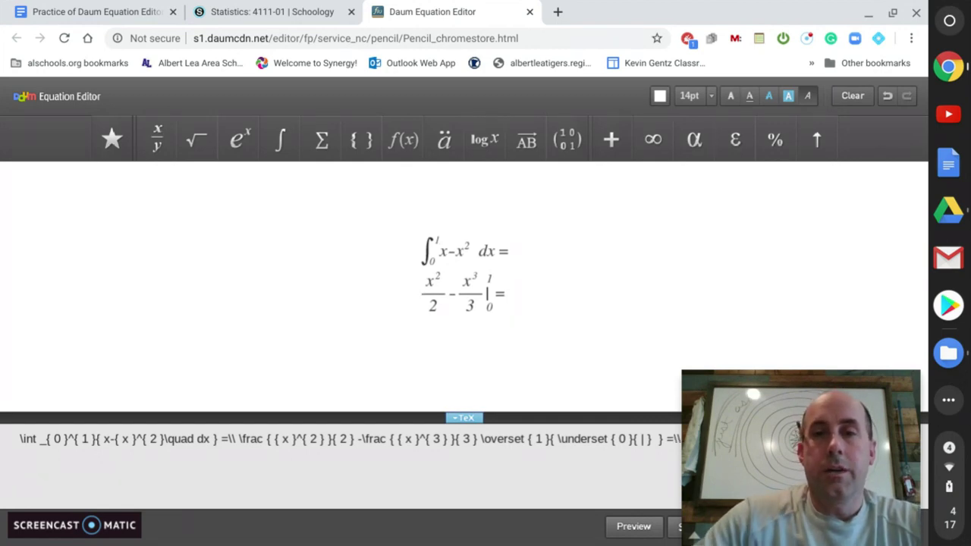
# Step: Enter the fraction 1 over 2 on the third line, followed by a minus sign
pyautogui.click(157, 139)
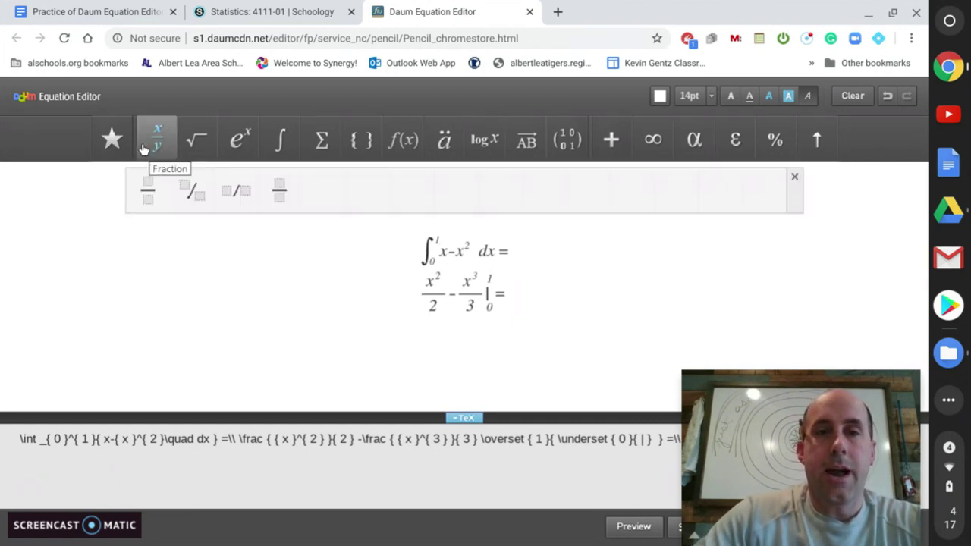
pyautogui.click(152, 191)
pyautogui.press('Left')
pyautogui.press('Up')
pyautogui.write('1')
pyautogui.press('Down')
pyautogui.write('2')
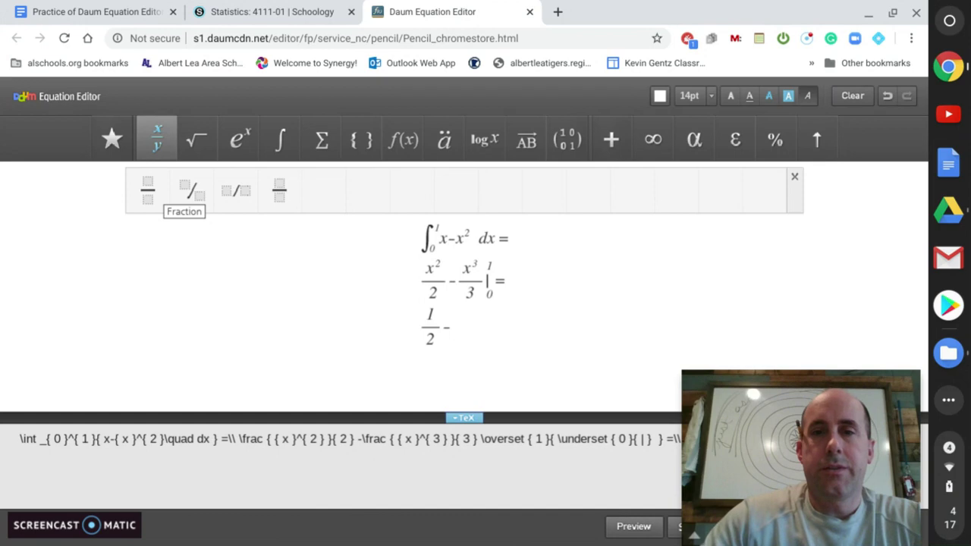
# Step: Enter the fraction 1 over 3 followed by an equals sign, and start a fourth line
pyautogui.click(149, 200)
pyautogui.press('Left')
pyautogui.write('1')
pyautogui.press('Tab')
pyautogui.write('3')
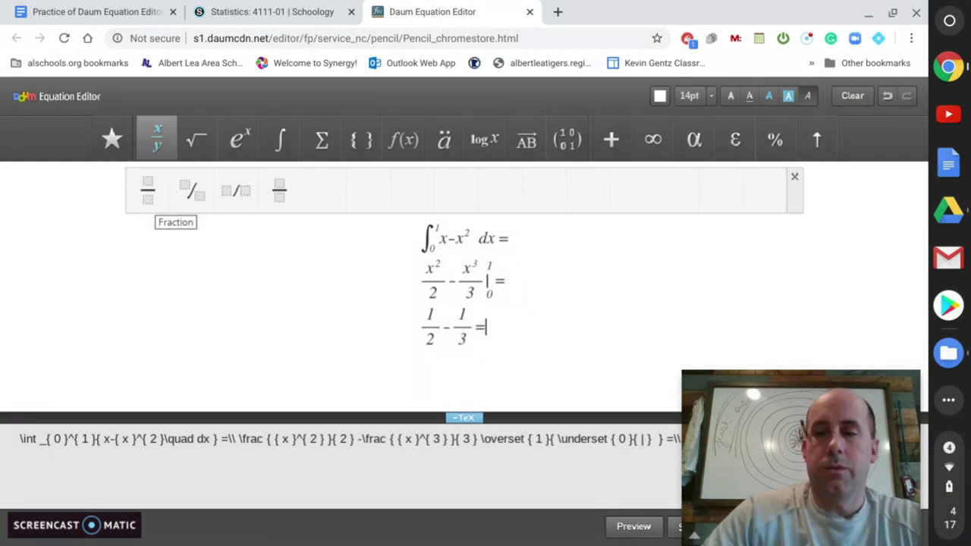
pyautogui.press('Return')
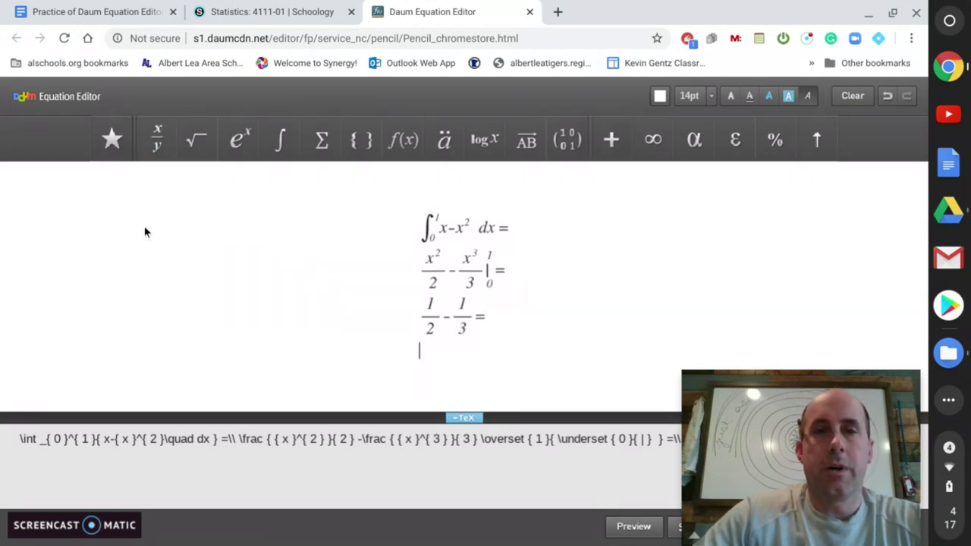
# Step: Enter the final answer as the fraction 1 over 6 on the fourth line and start a new line below it
pyautogui.click(157, 136)
pyautogui.click(149, 193)
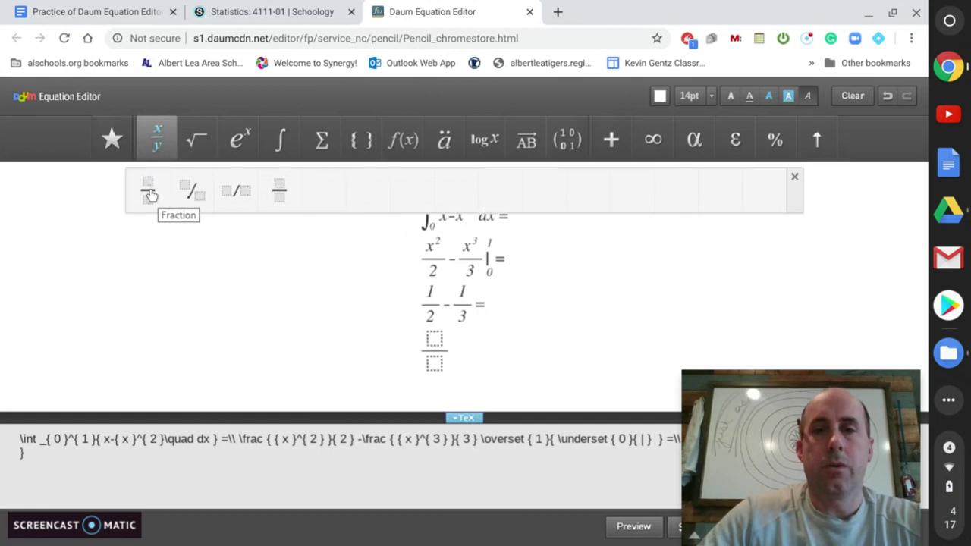
pyautogui.write('1')
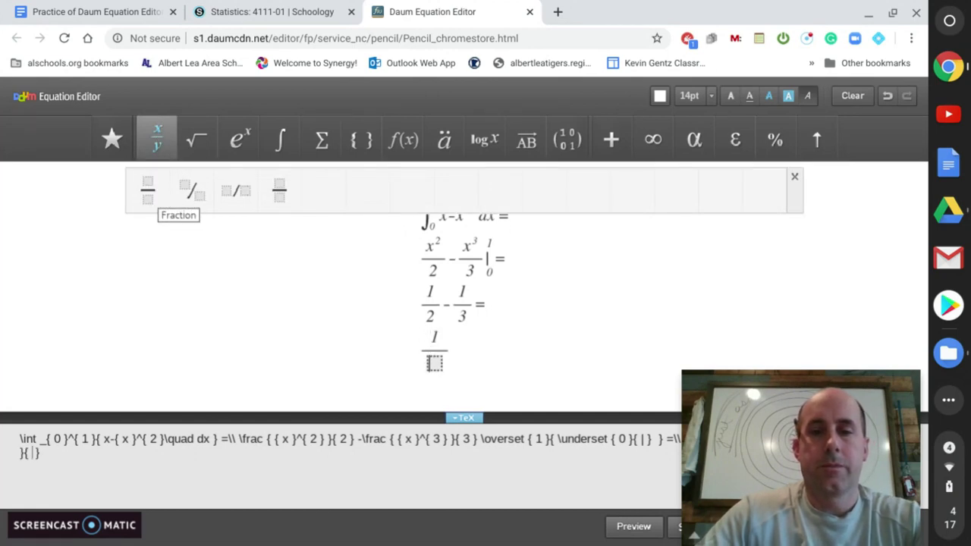
pyautogui.write('6')
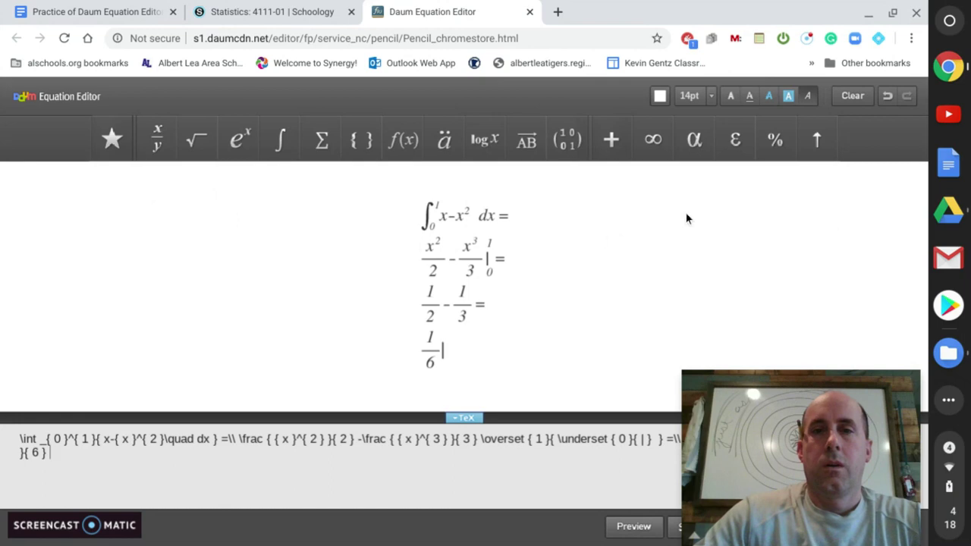
pyautogui.press('Return')
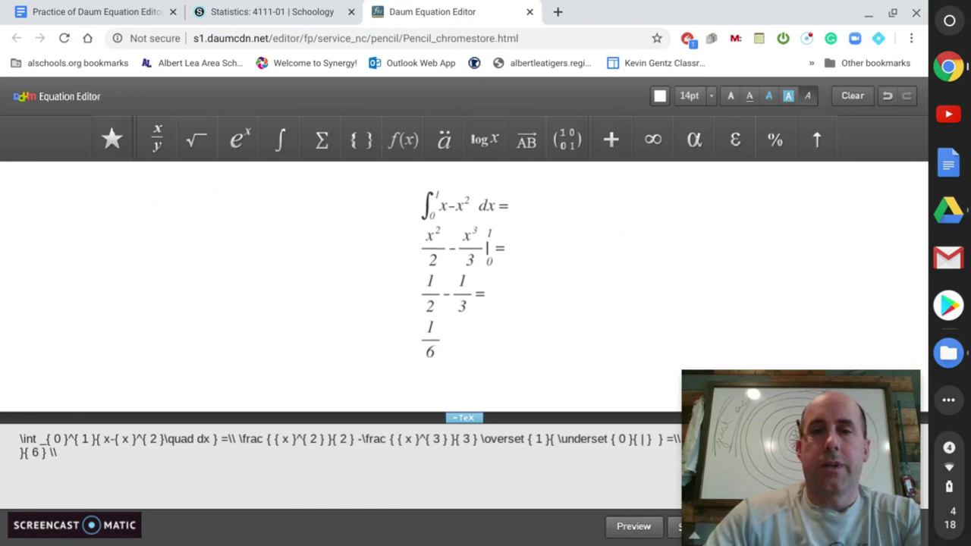
# Step: Add the author's full name below the final answer, take a screenshot of the whole solution and copy it to the clipboard
pyautogui.write('Kevin Gentz')
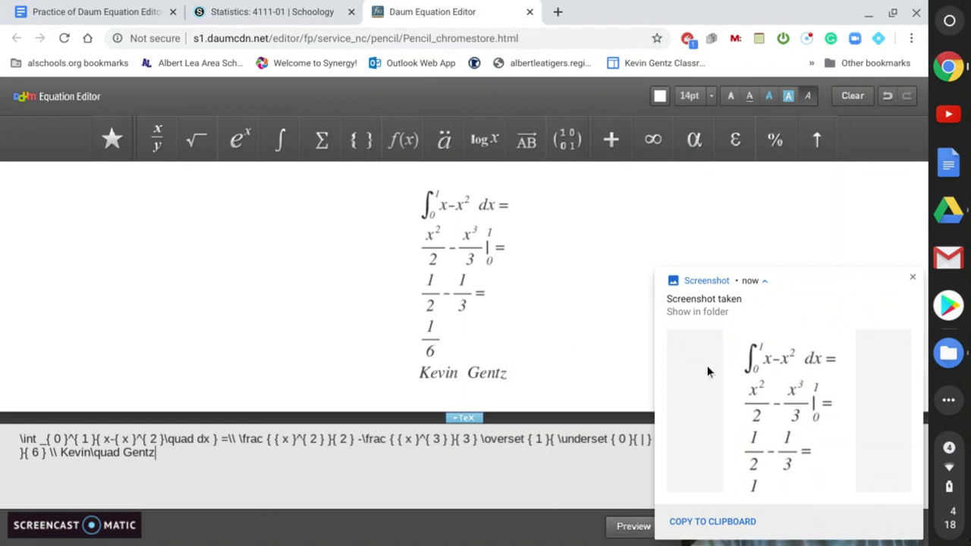
pyautogui.click(696, 522)
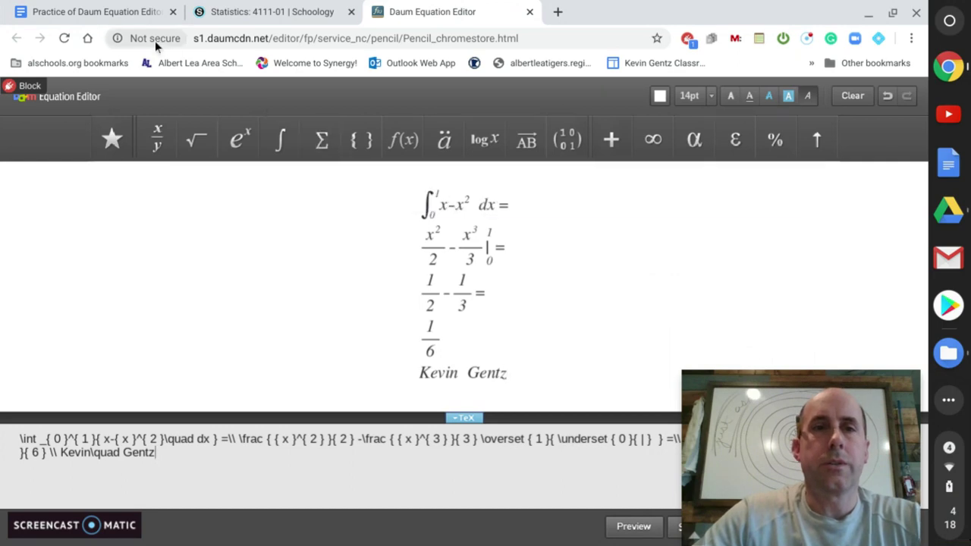
# Step: Switch to the Google Docs practice document, paste the solution screenshot under question 2 about the bounded area, and review both answers
pyautogui.click(121, 11)
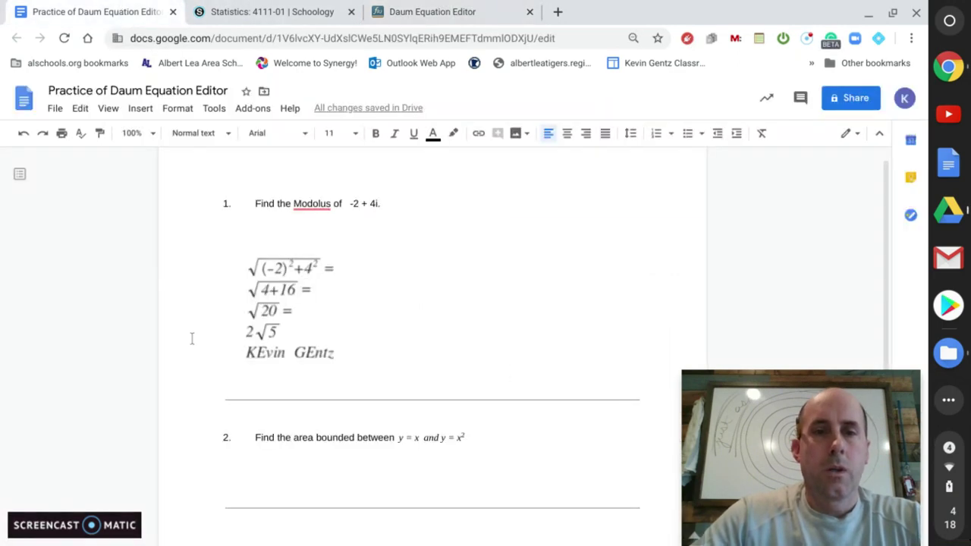
pyautogui.click(264, 462)
pyautogui.hotkey('ctrl', 'v')
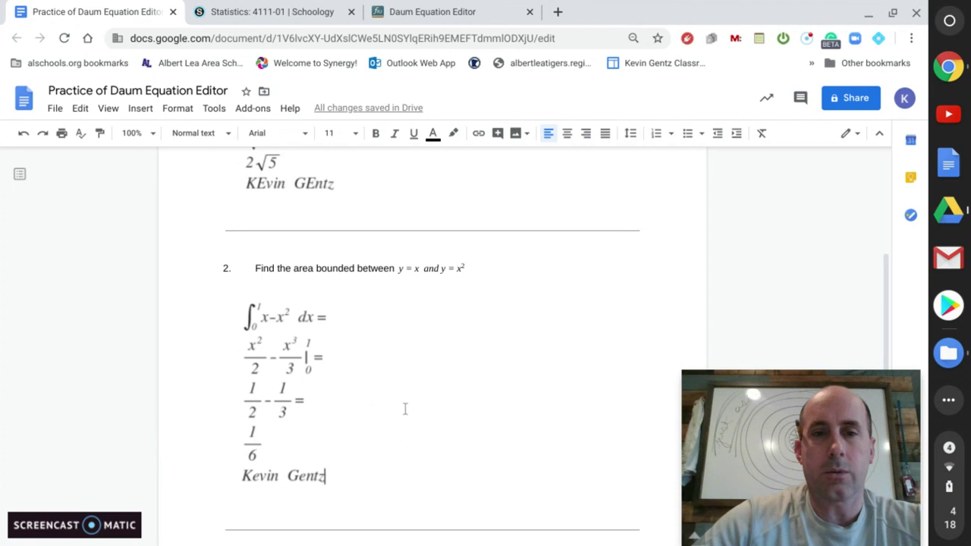
pyautogui.scroll(1, 406, 409)
pyautogui.scroll(1, 405, 408)
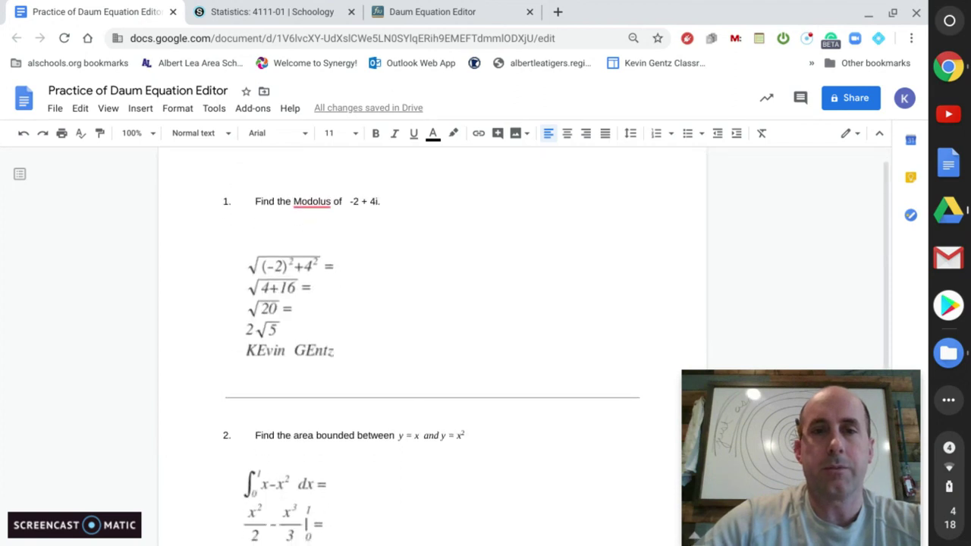
pyautogui.scroll(-2, 346, 472)
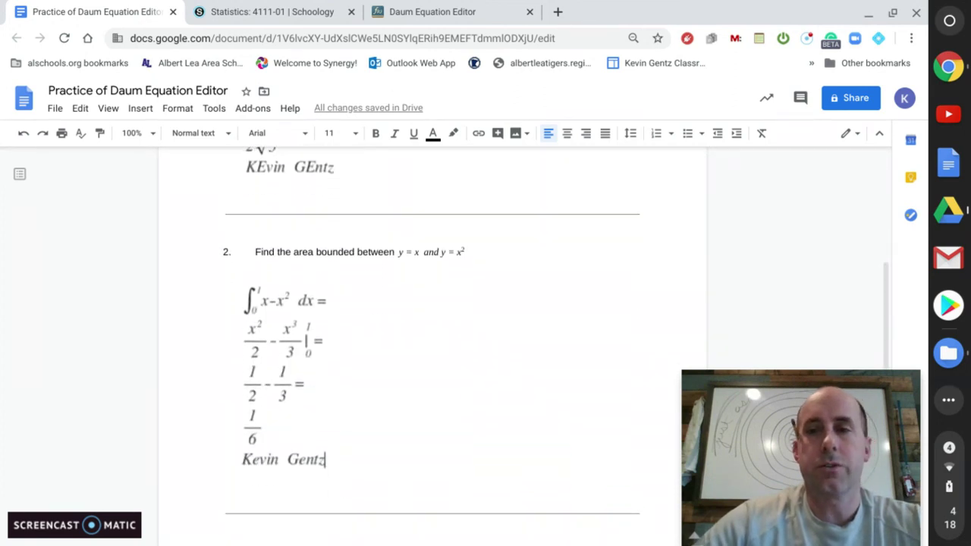